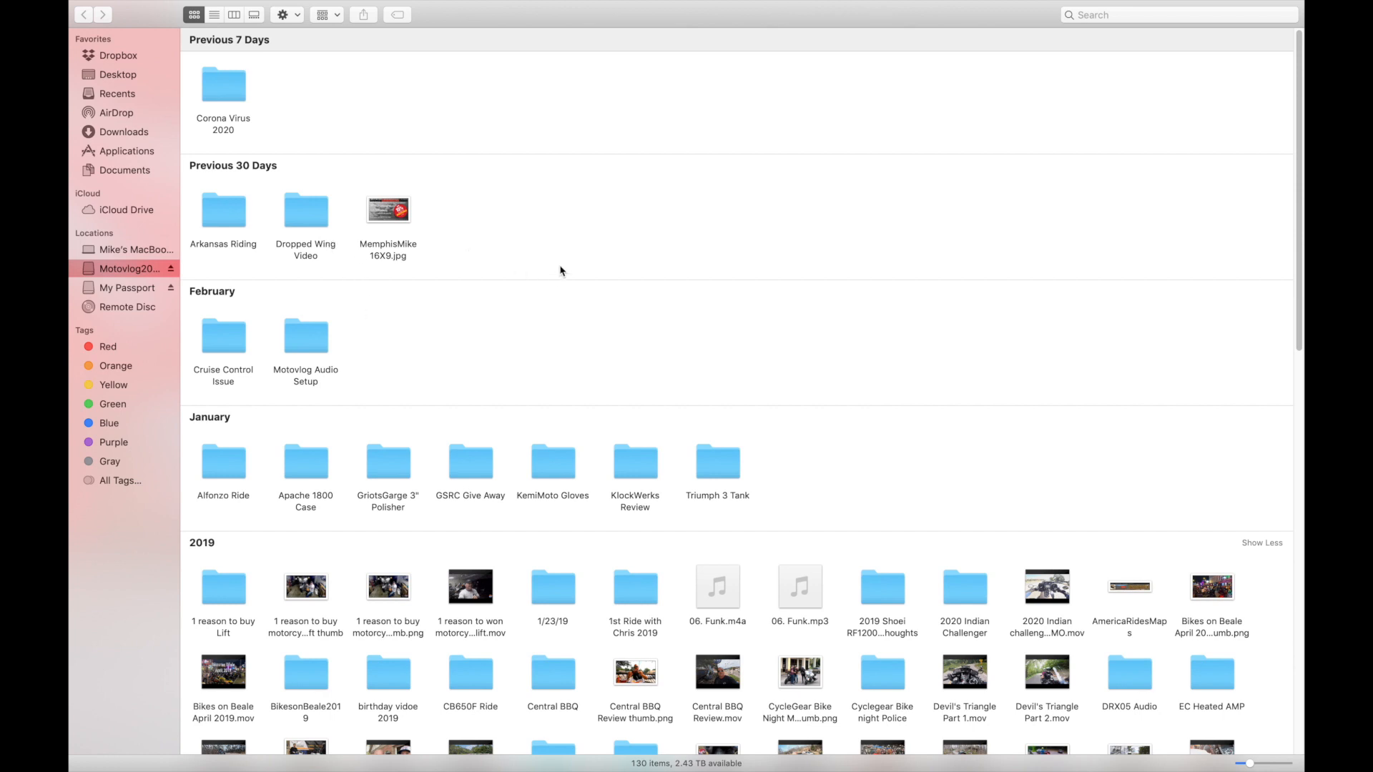
Browse the external motovlog drive, open the FTR1200Ride folder to view its files, and return to the drive's contents.
scroll(657, 266, down, 10)
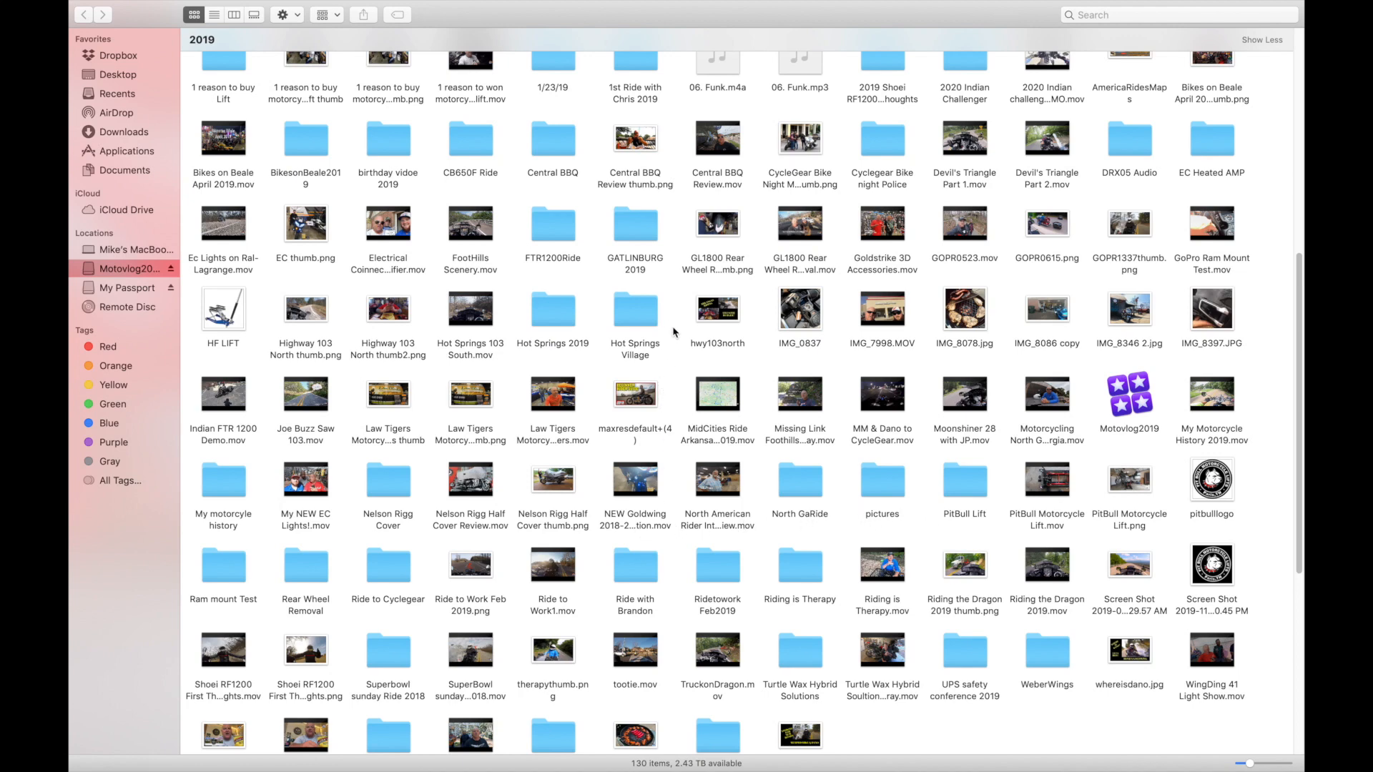
scroll(665, 278, up, 5)
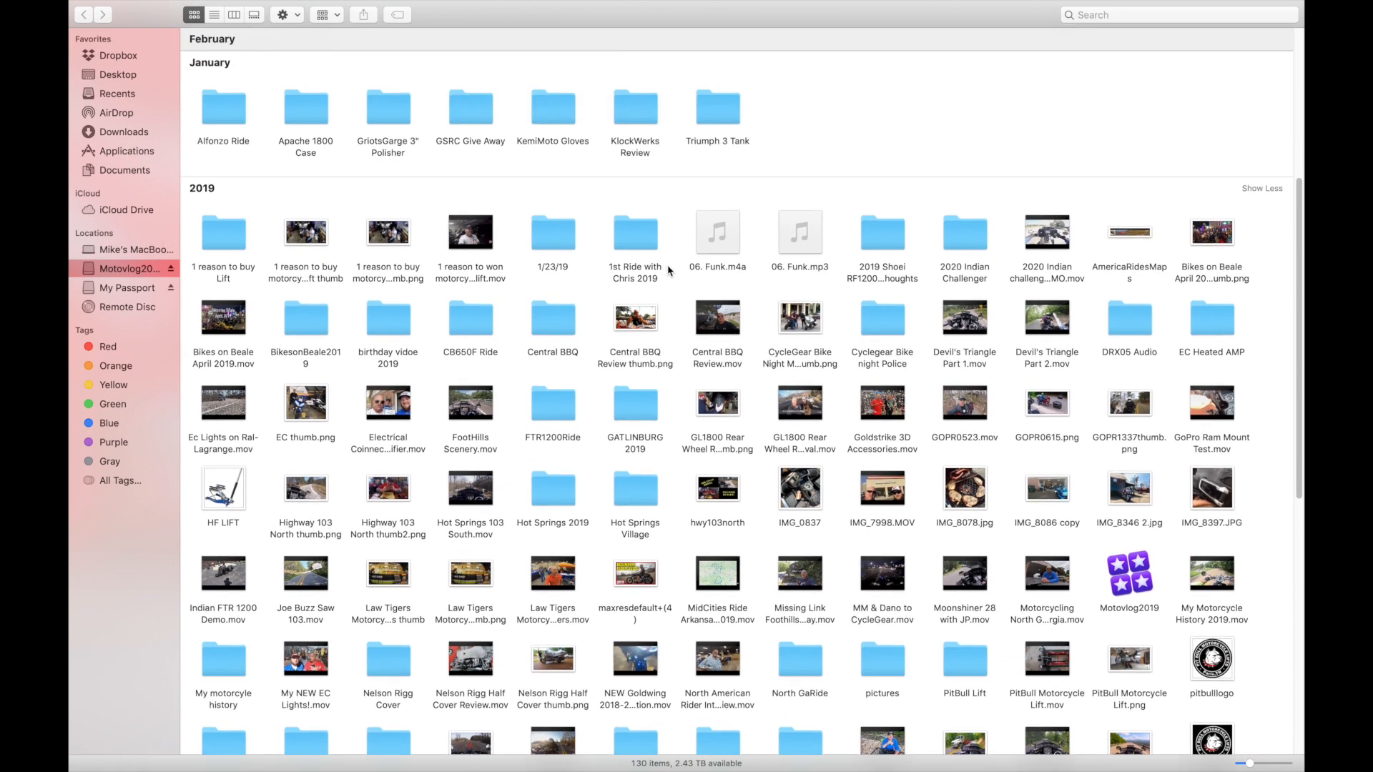
scroll(668, 270, down, 2)
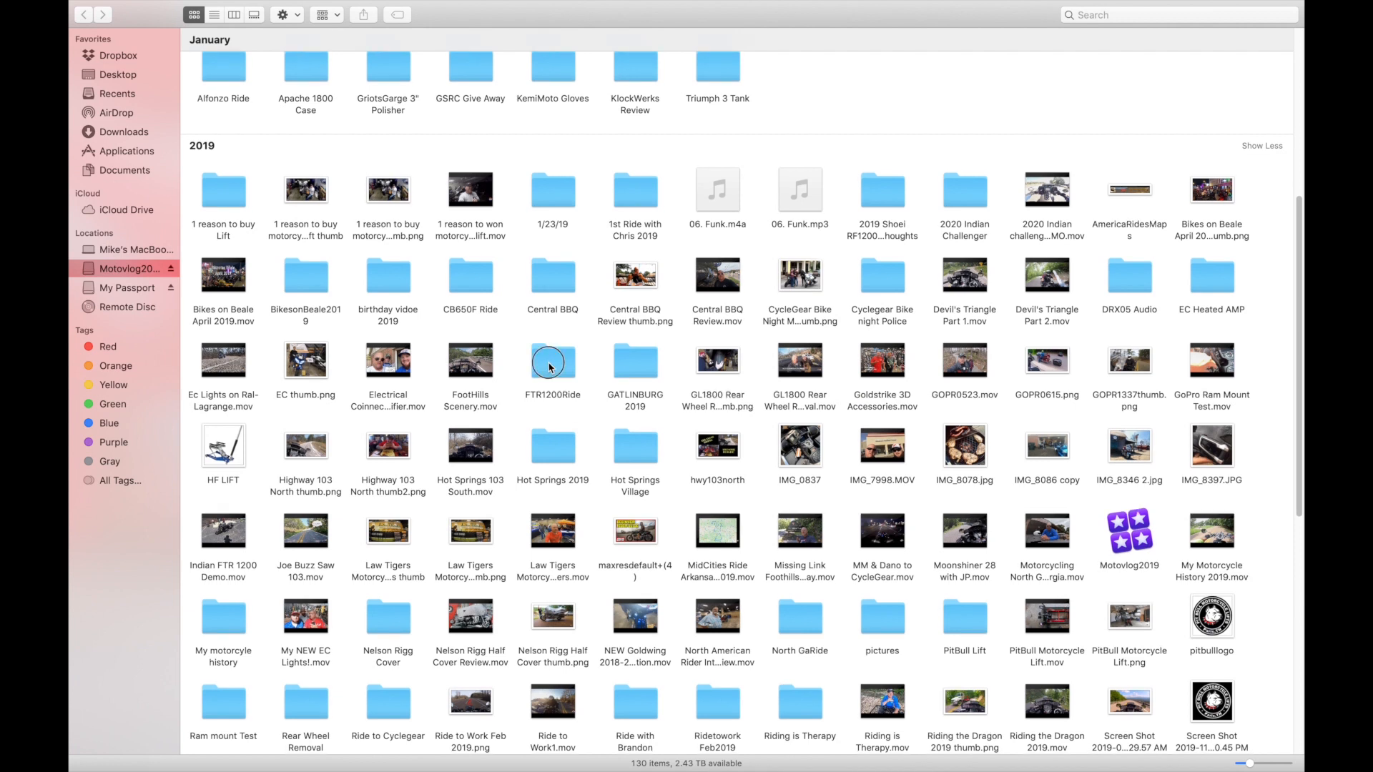
double_click(550, 358)
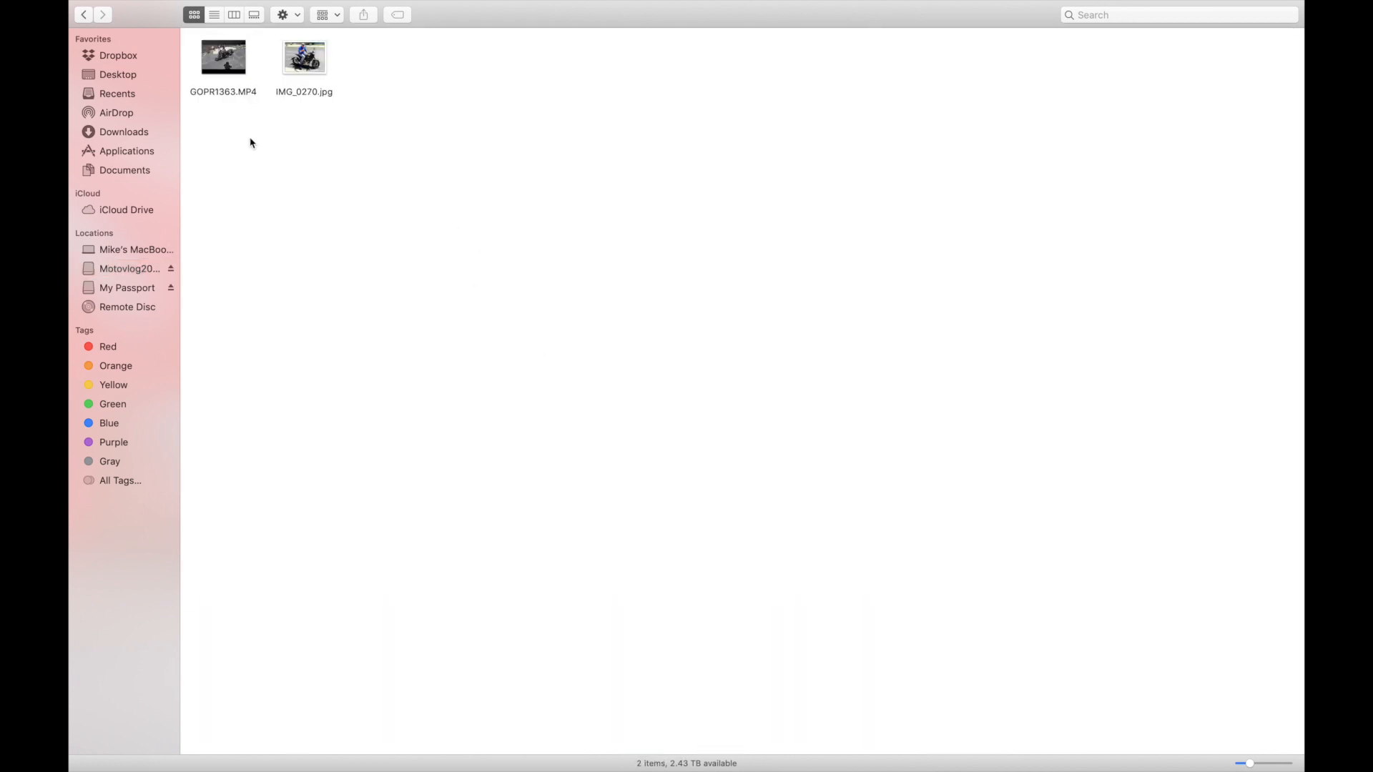
mouse_move(239, 77)
click(86, 14)
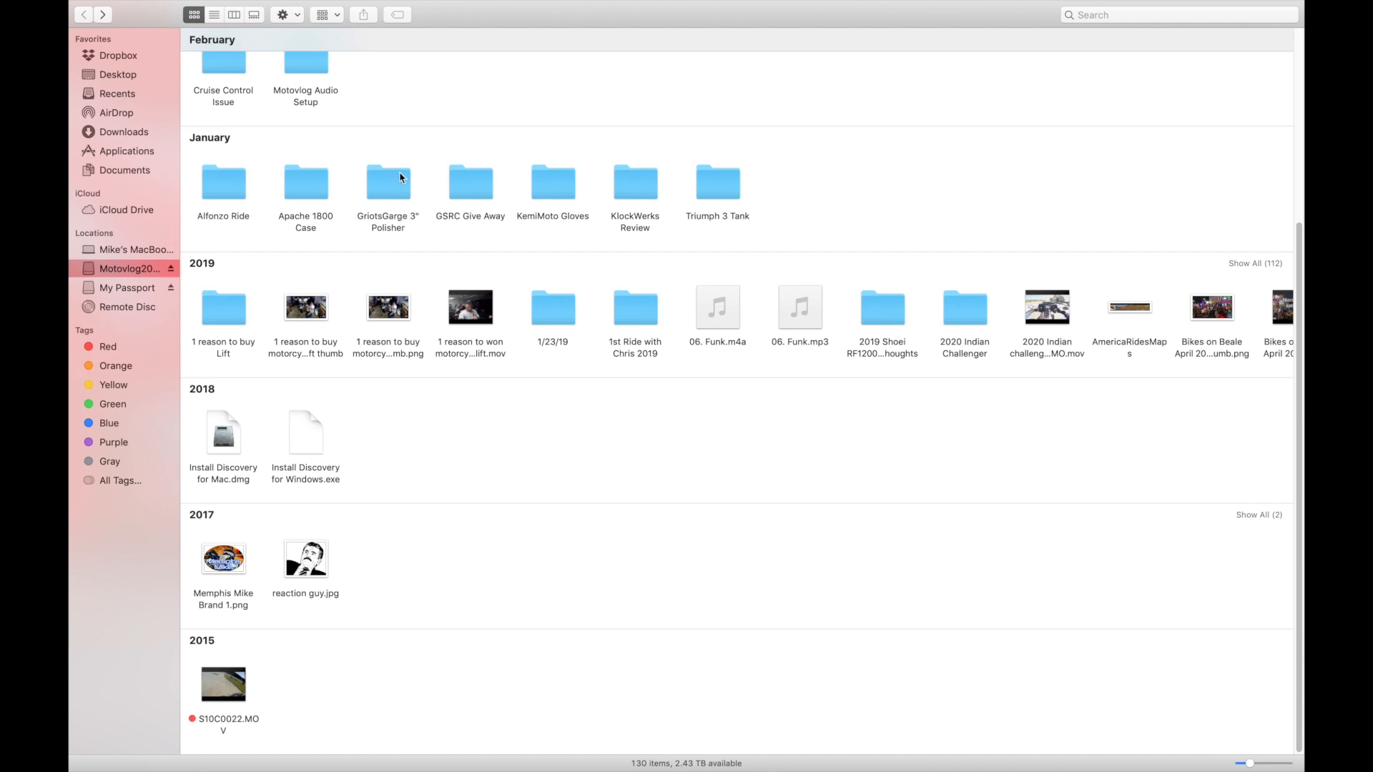
Open the GriotsGarge 3" Polisher folder, look over its audio and video files, and return to the drive's contents.
double_click(391, 193)
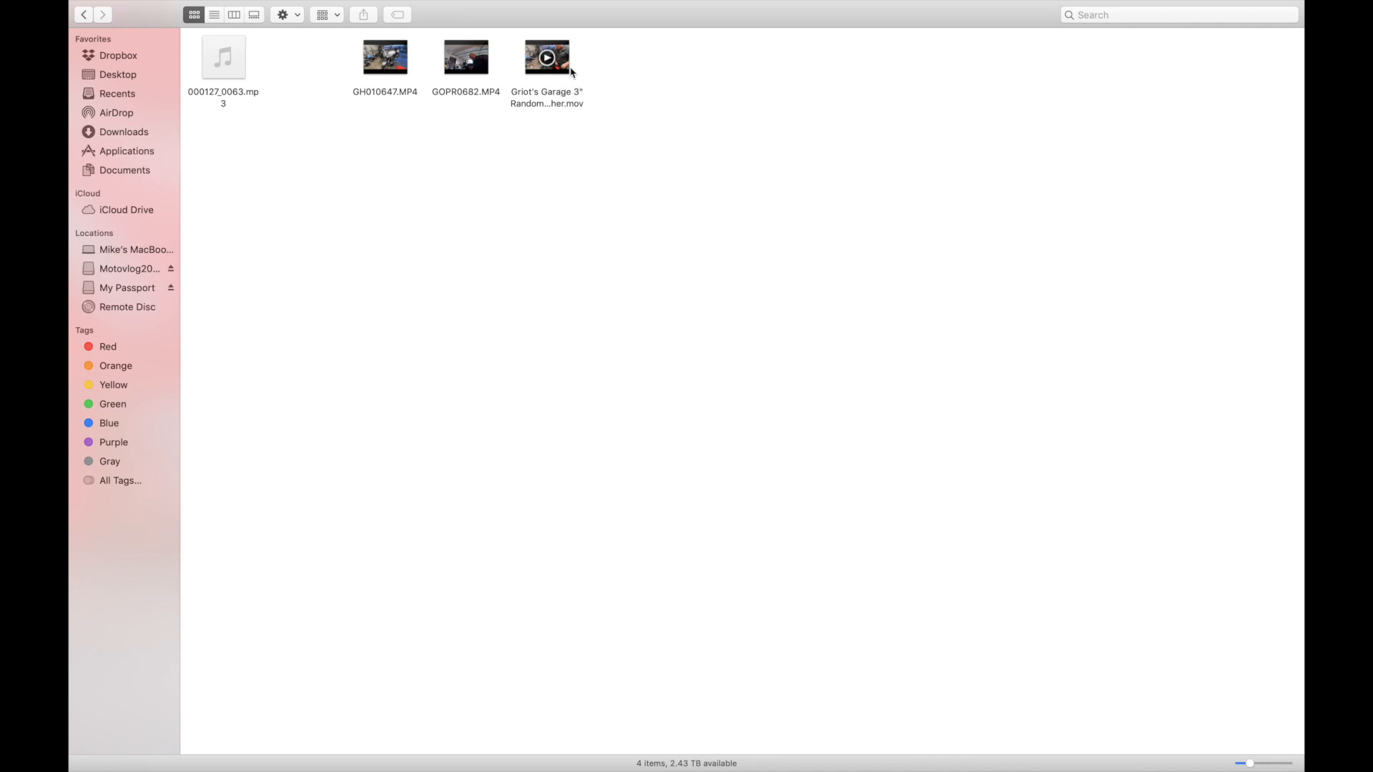
mouse_move(487, 79)
mouse_move(232, 75)
click(86, 16)
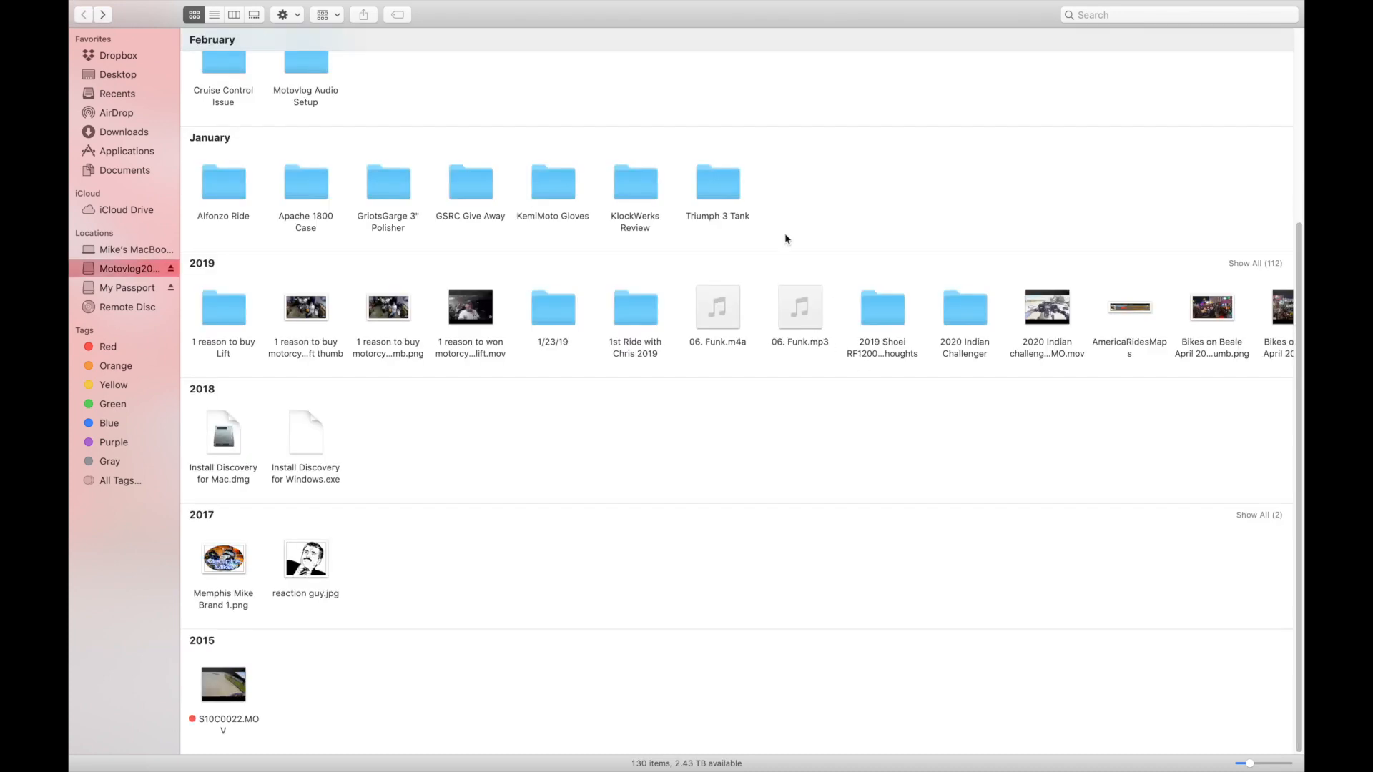
Show all items in the 2019 group and open the Motovlog2019 library in Final Cut Pro.
scroll(630, 192, up, 5)
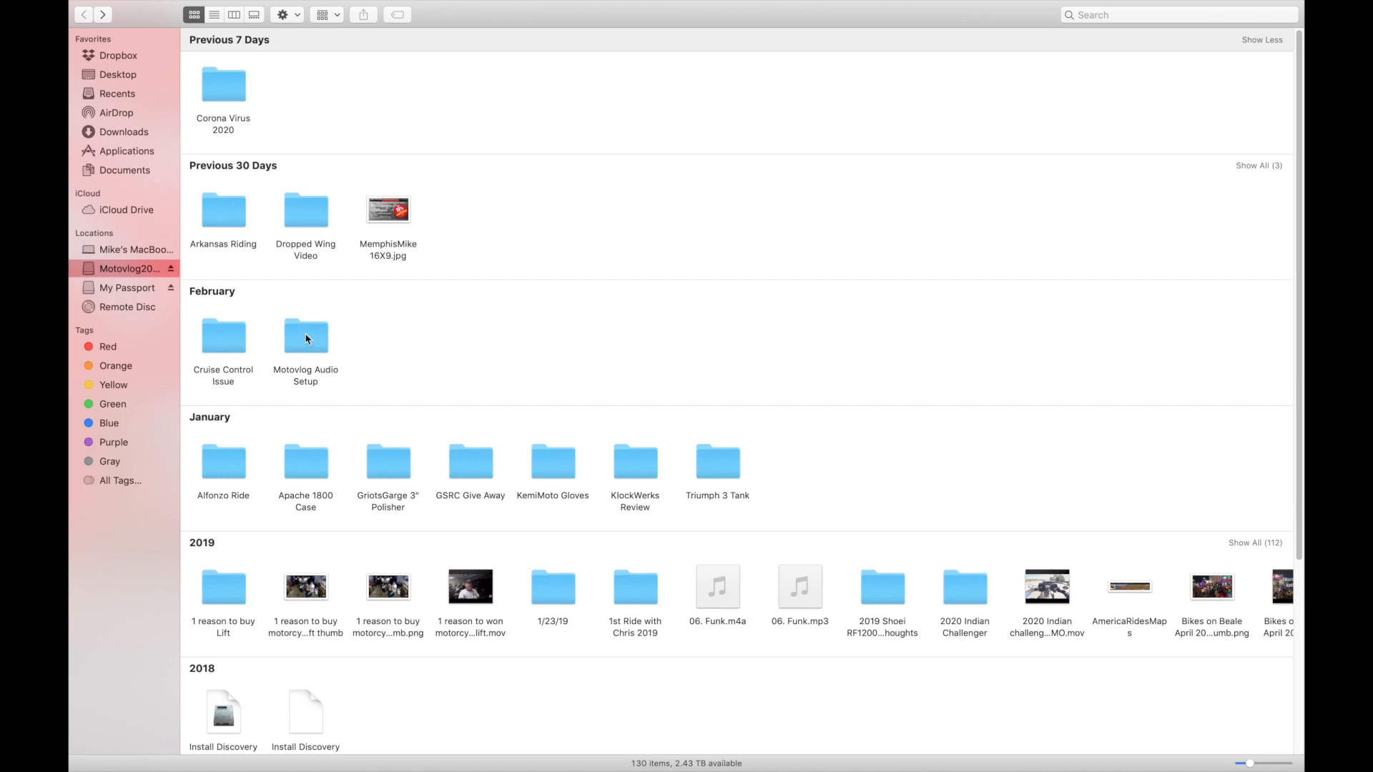
scroll(306, 339, down, 5)
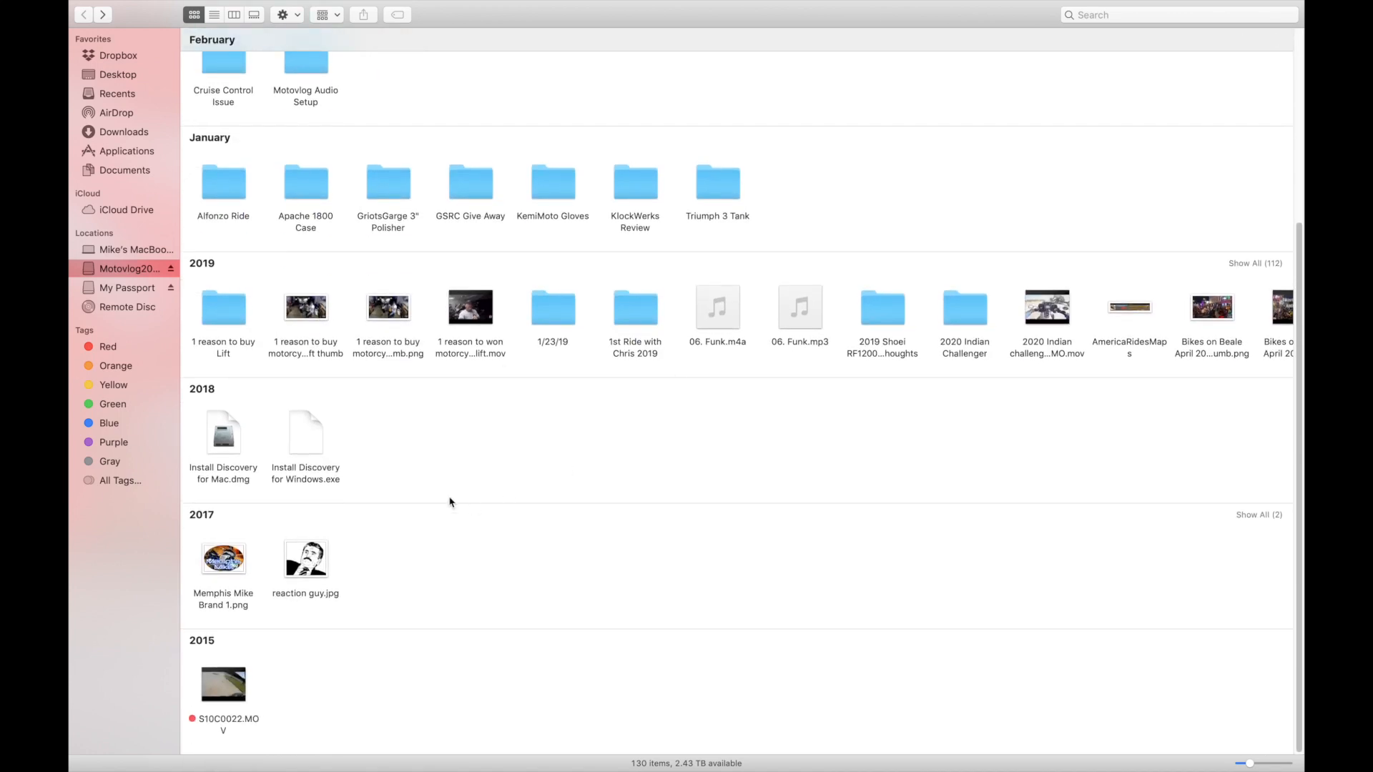
click(1255, 263)
scroll(1144, 553, down, 3)
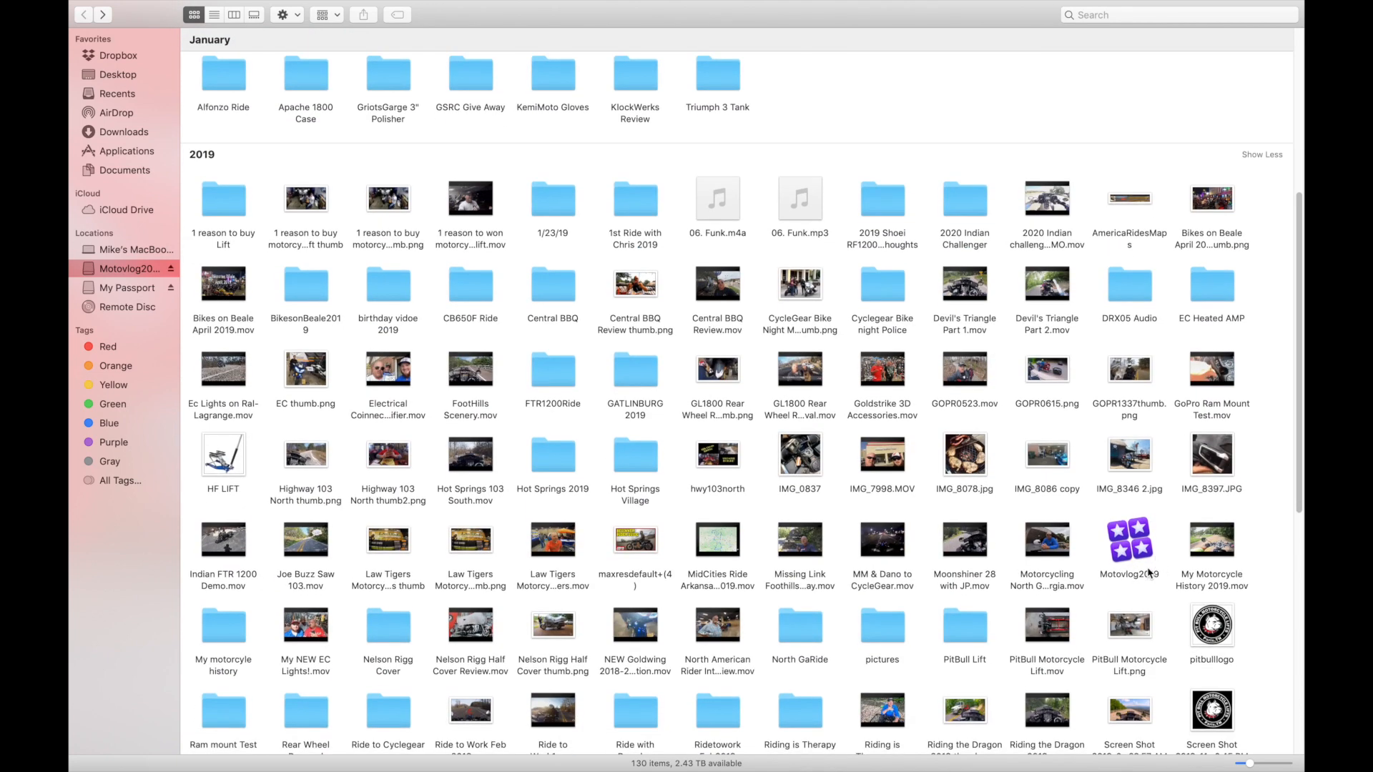
click(1126, 550)
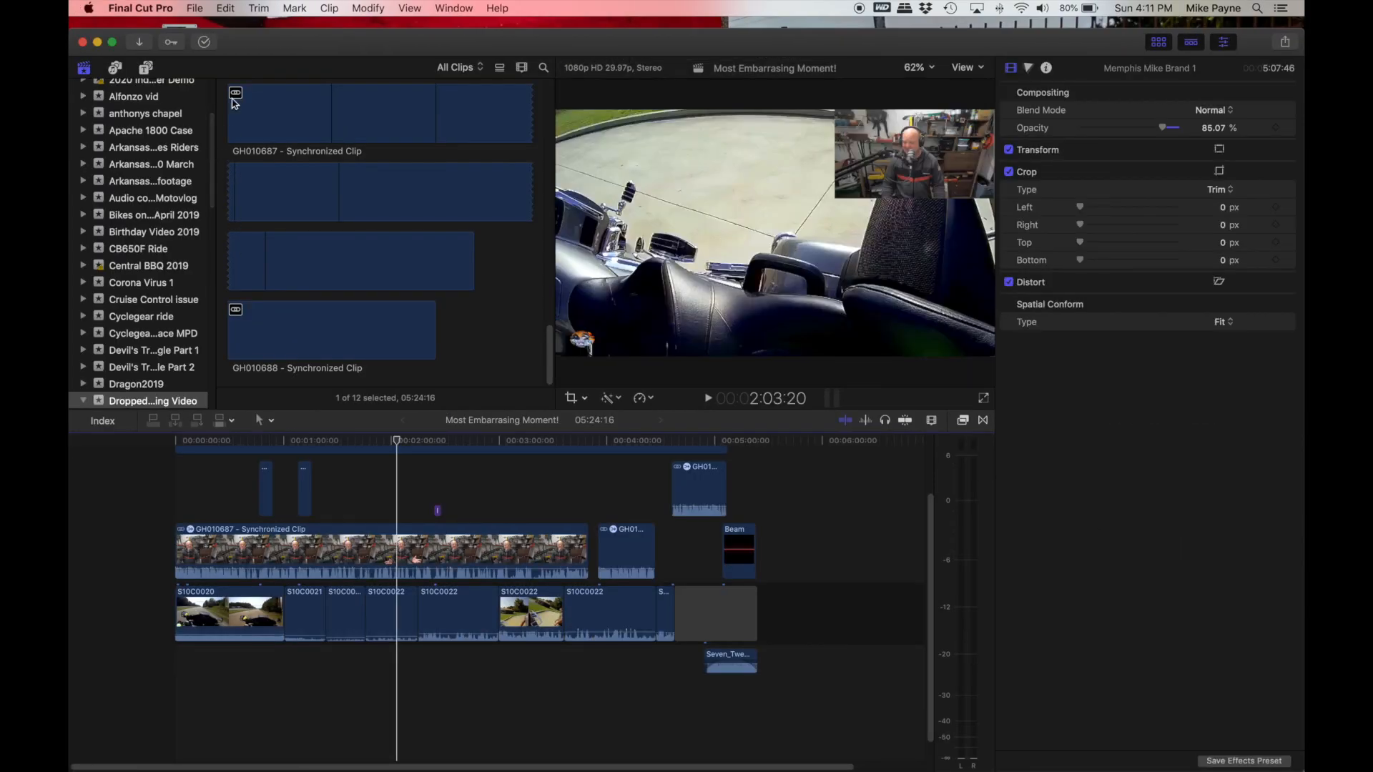
Make the Final Cut Pro window full screen and show the GriotsGarage Polisher event of the Motovlog2019 library.
drag(261, 36, 295, 25)
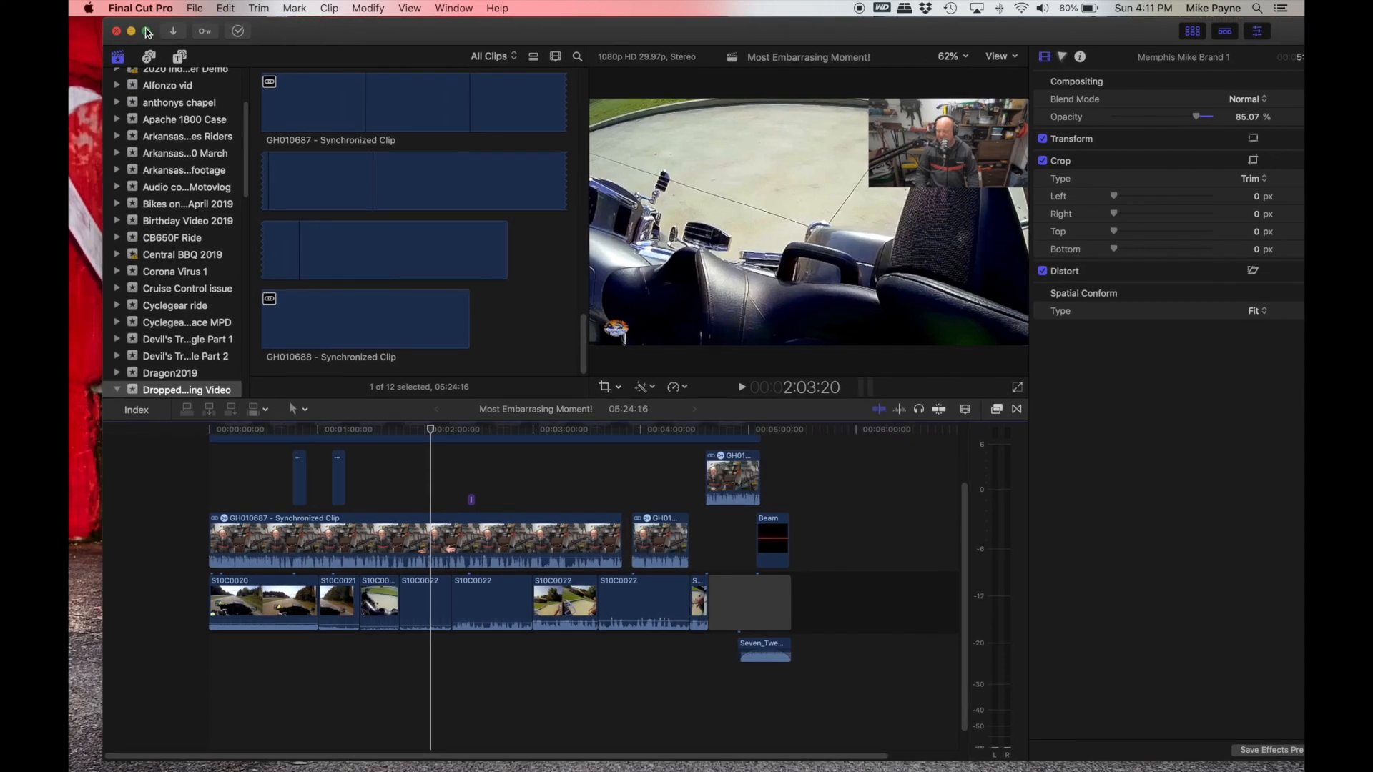
click(147, 32)
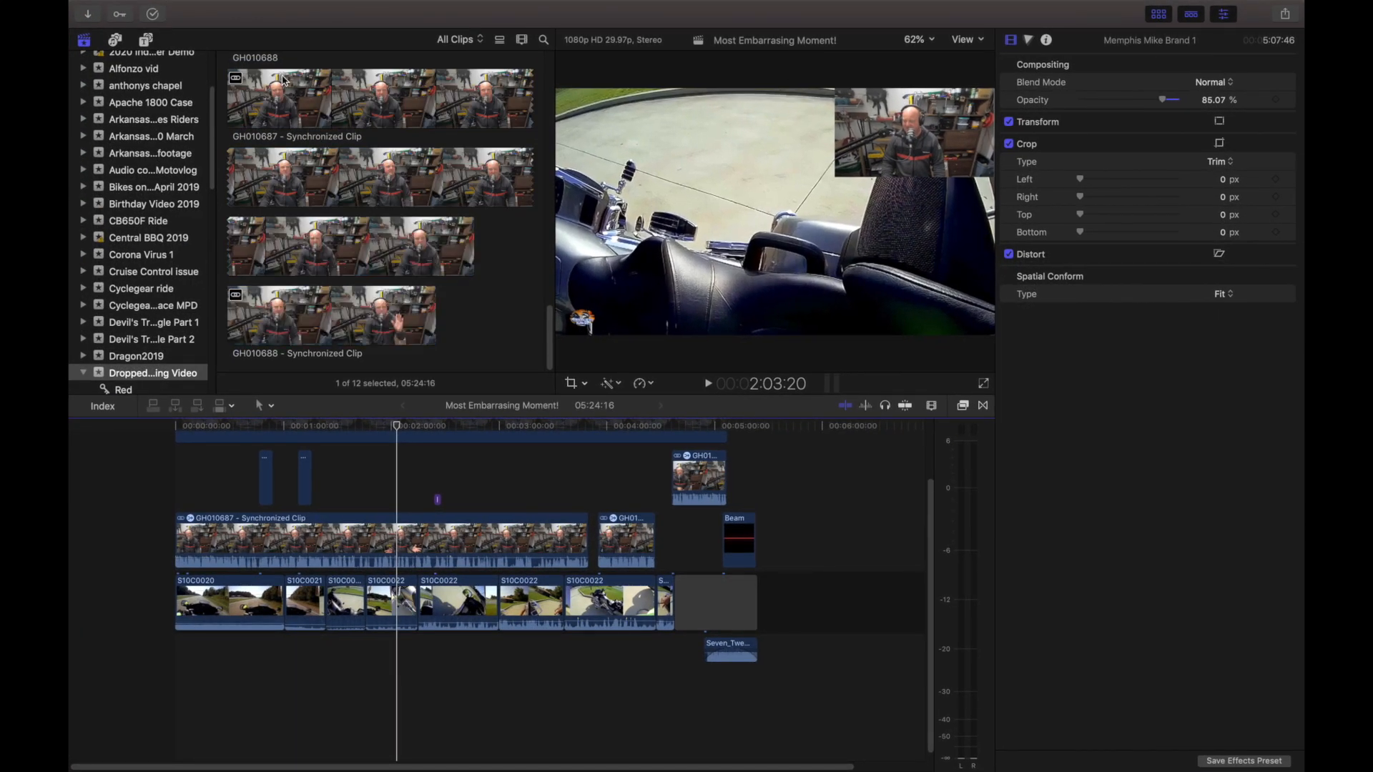
scroll(162, 68, up, 5)
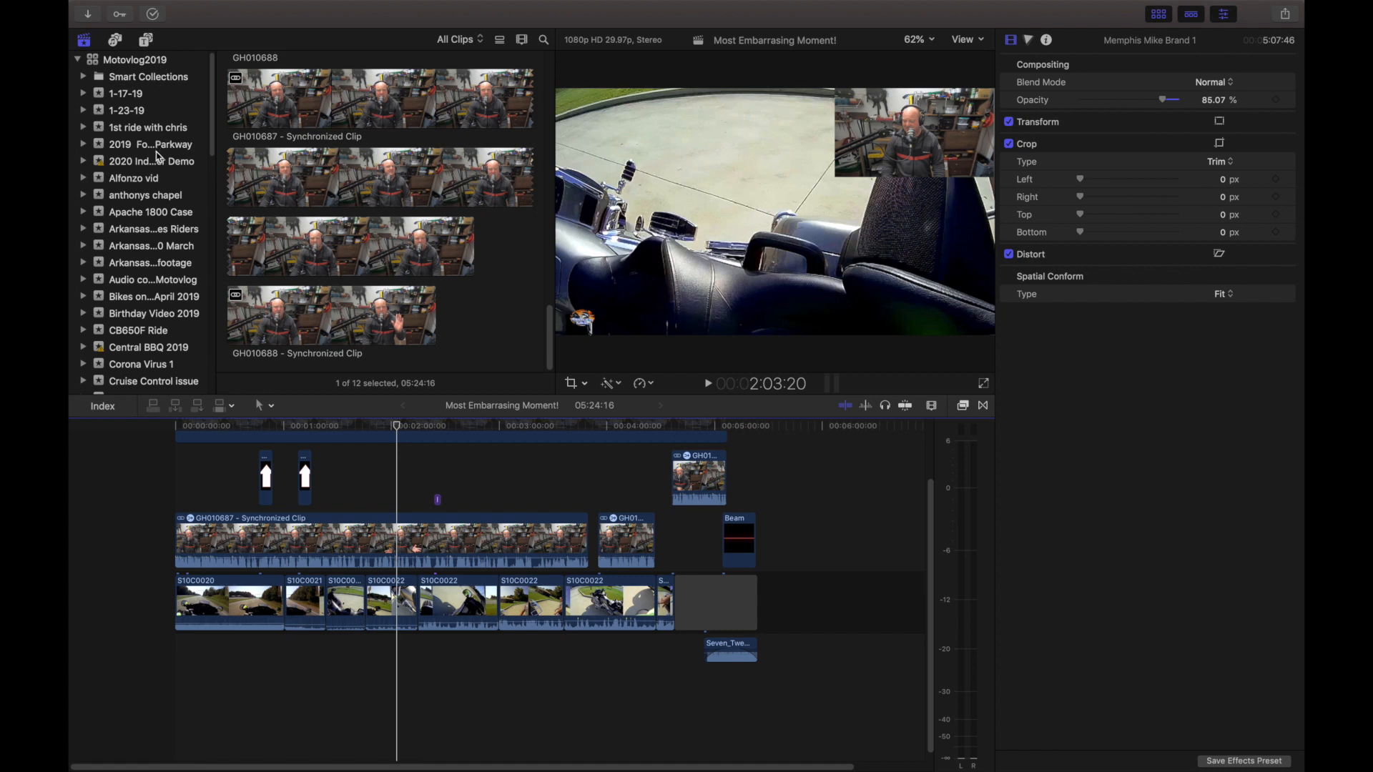
scroll(156, 153, down, 3)
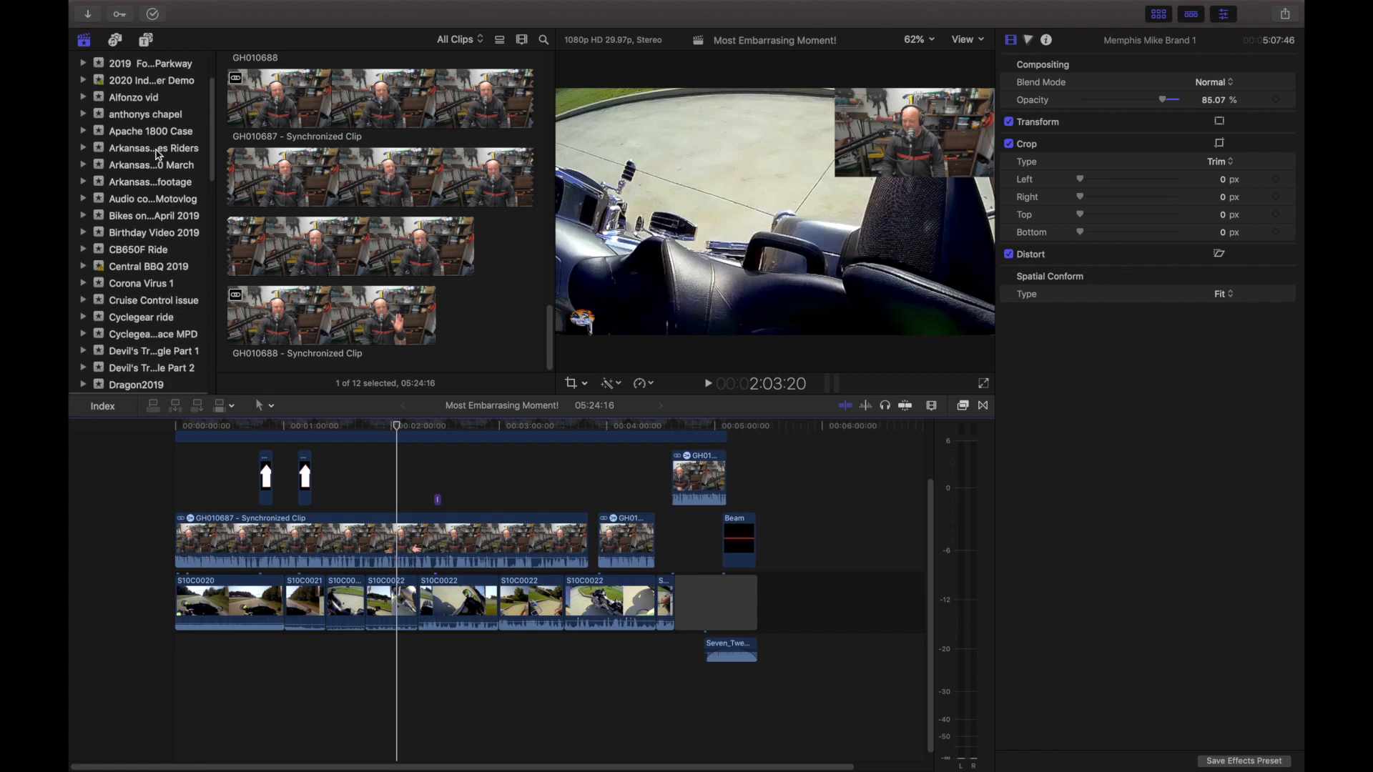
scroll(159, 154, down, 3)
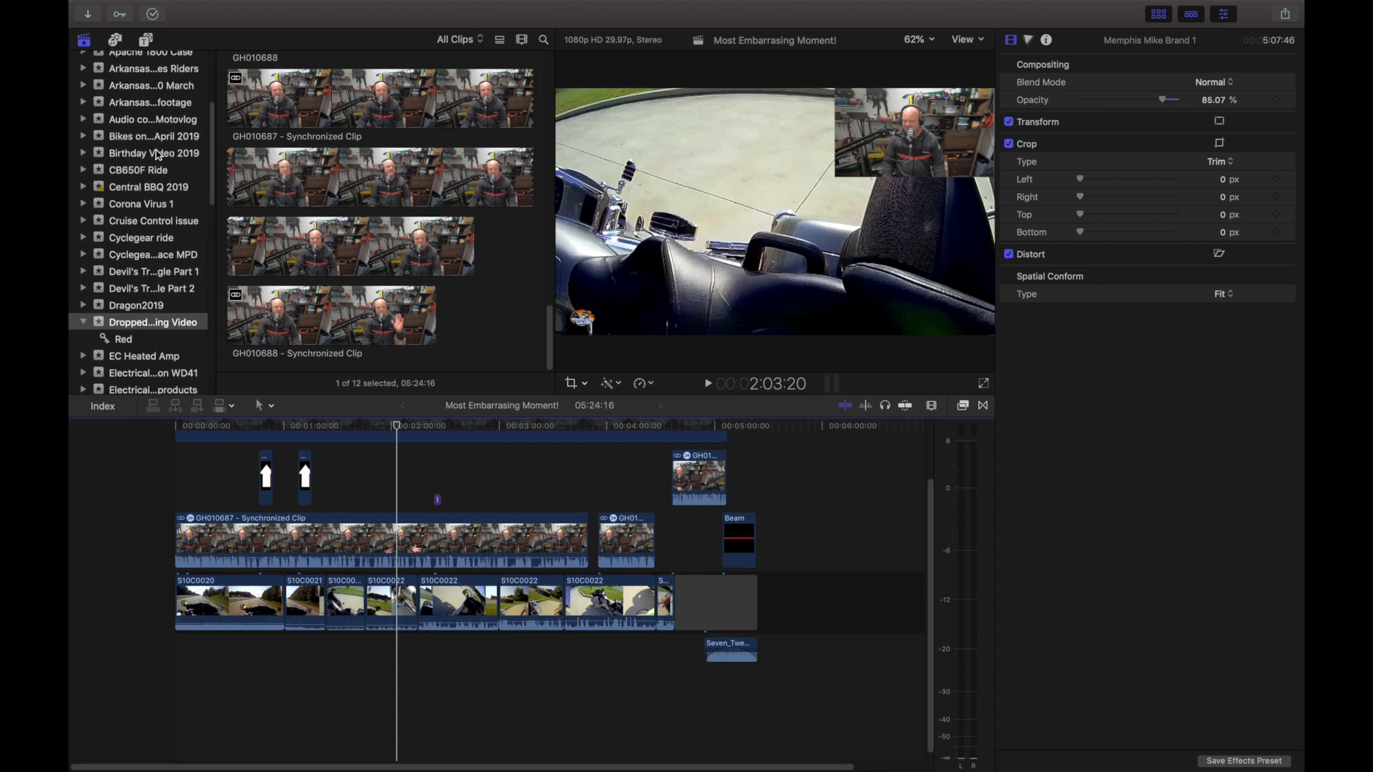
scroll(159, 154, down, 2)
scroll(159, 154, down, 5)
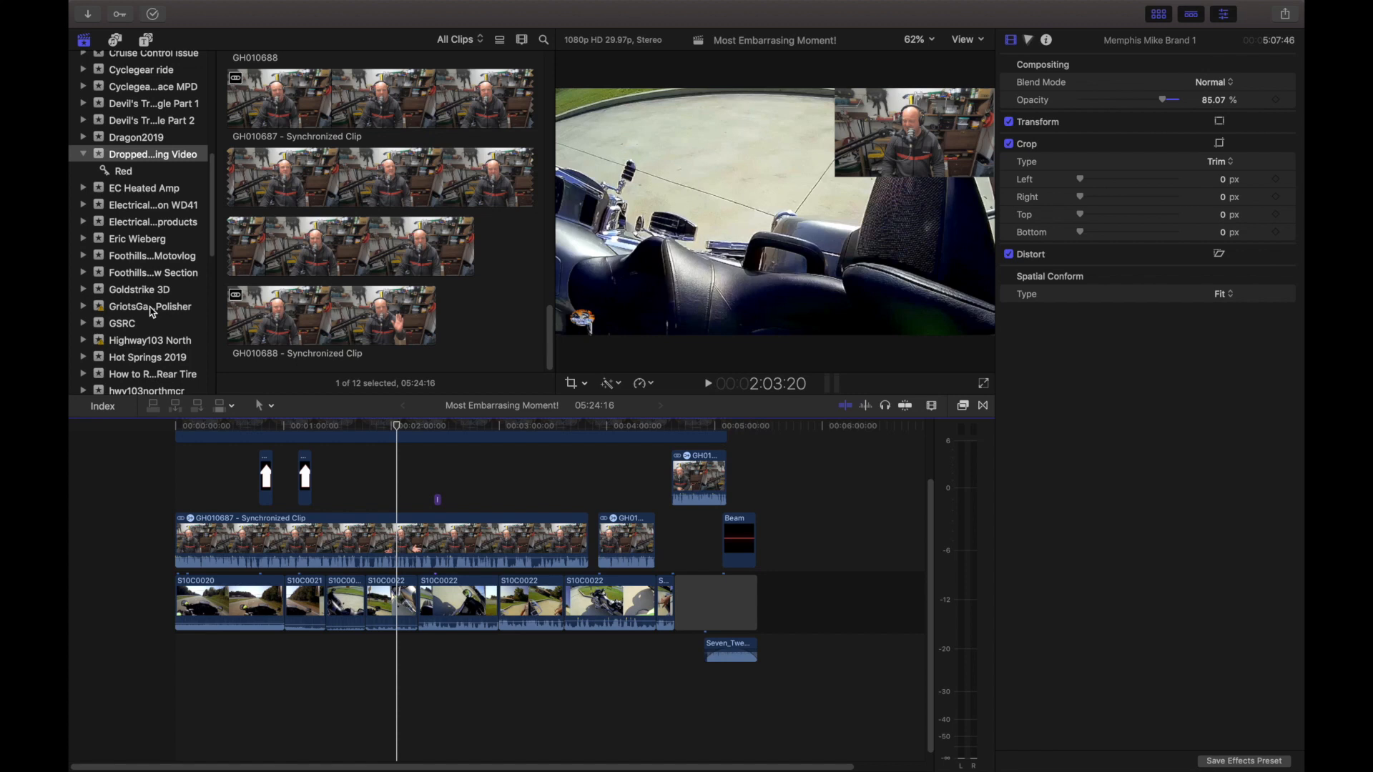
click(151, 307)
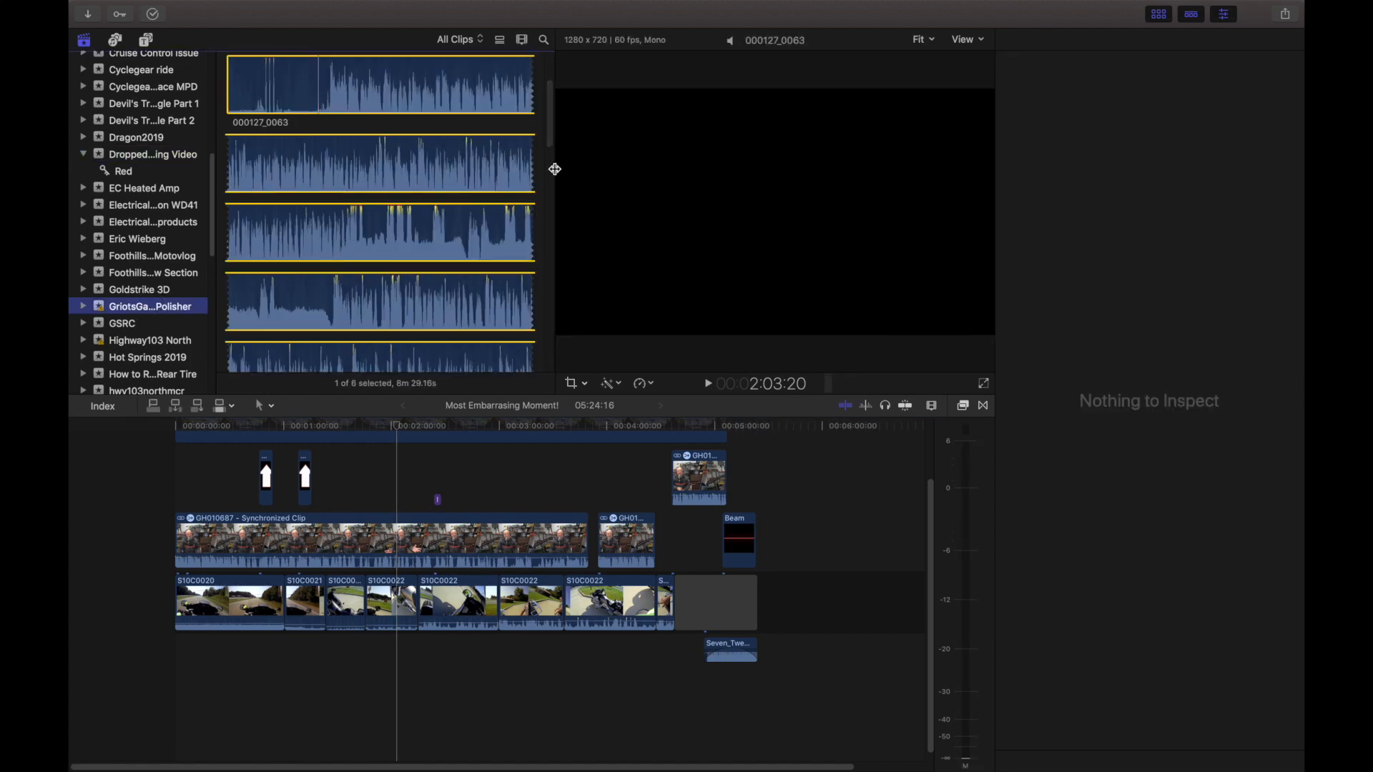
Widen the clip browser and examine the event's project, audio recording, video clips and synchronized clip.
drag(554, 169, 708, 171)
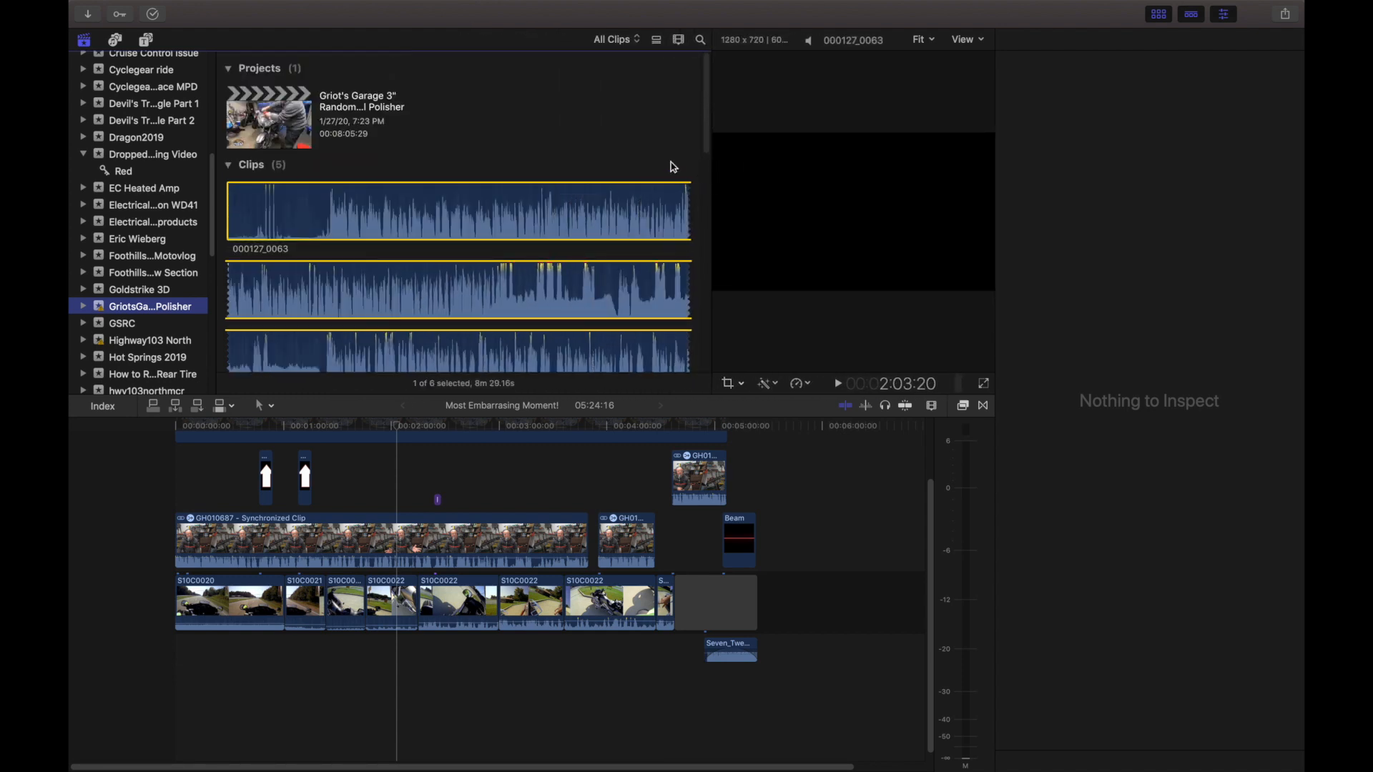
scroll(569, 166, down, 3)
click(606, 87)
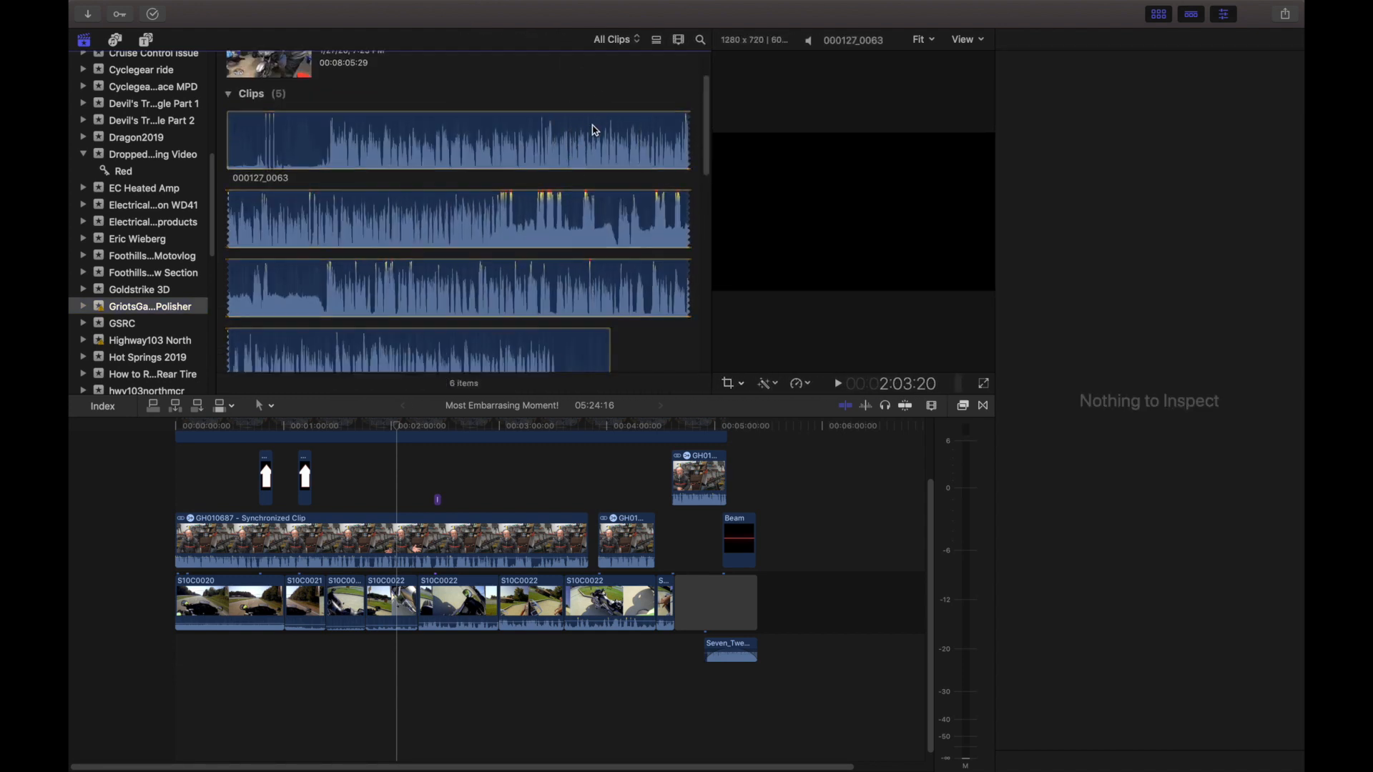
scroll(403, 211, down, 2)
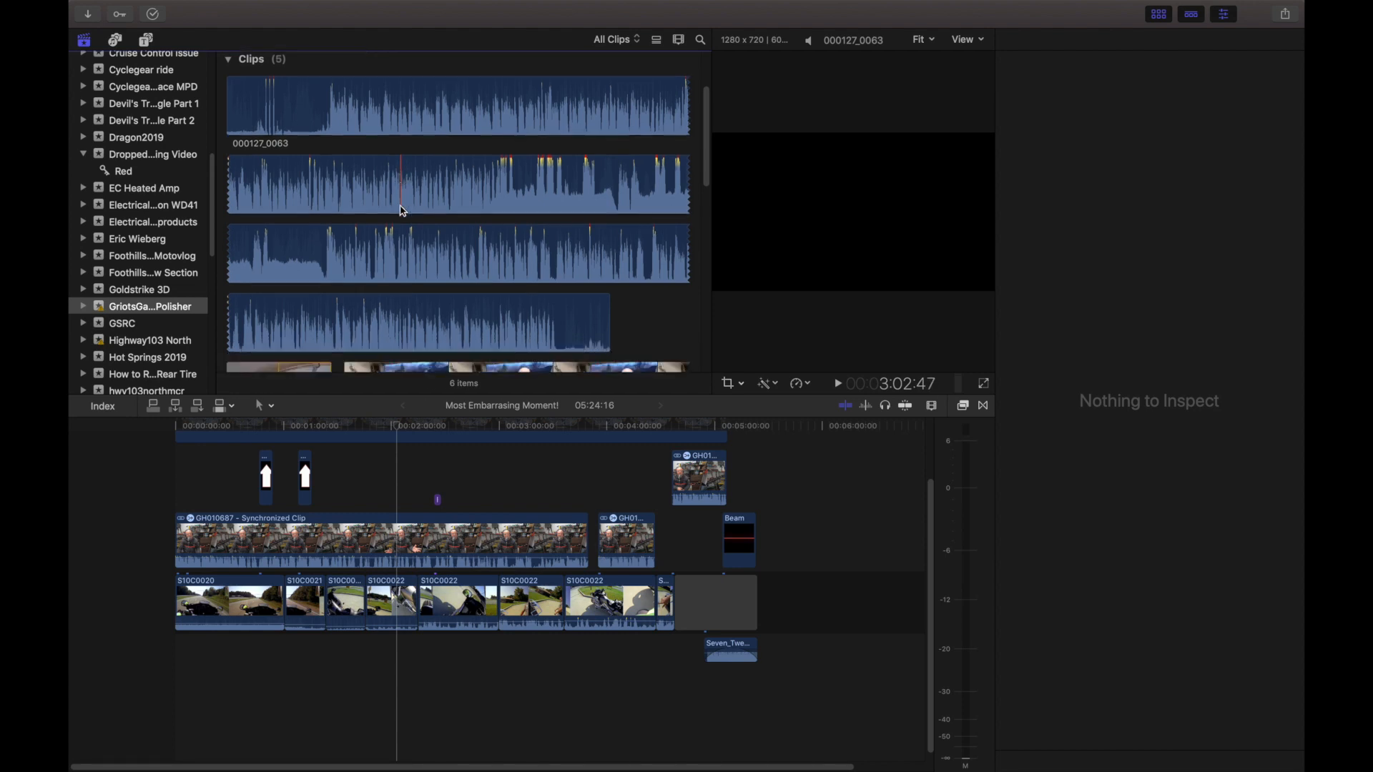
scroll(402, 211, down, 6)
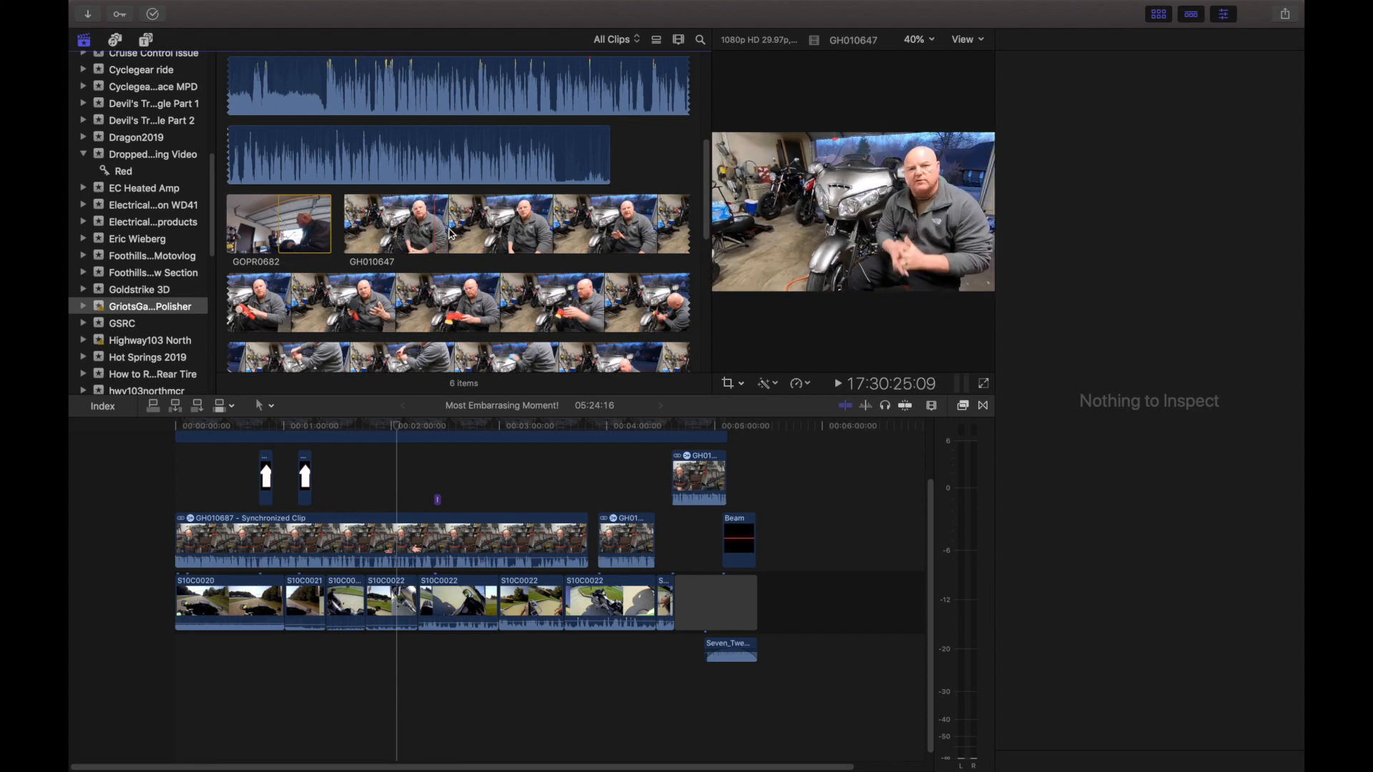
scroll(555, 234, down, 12)
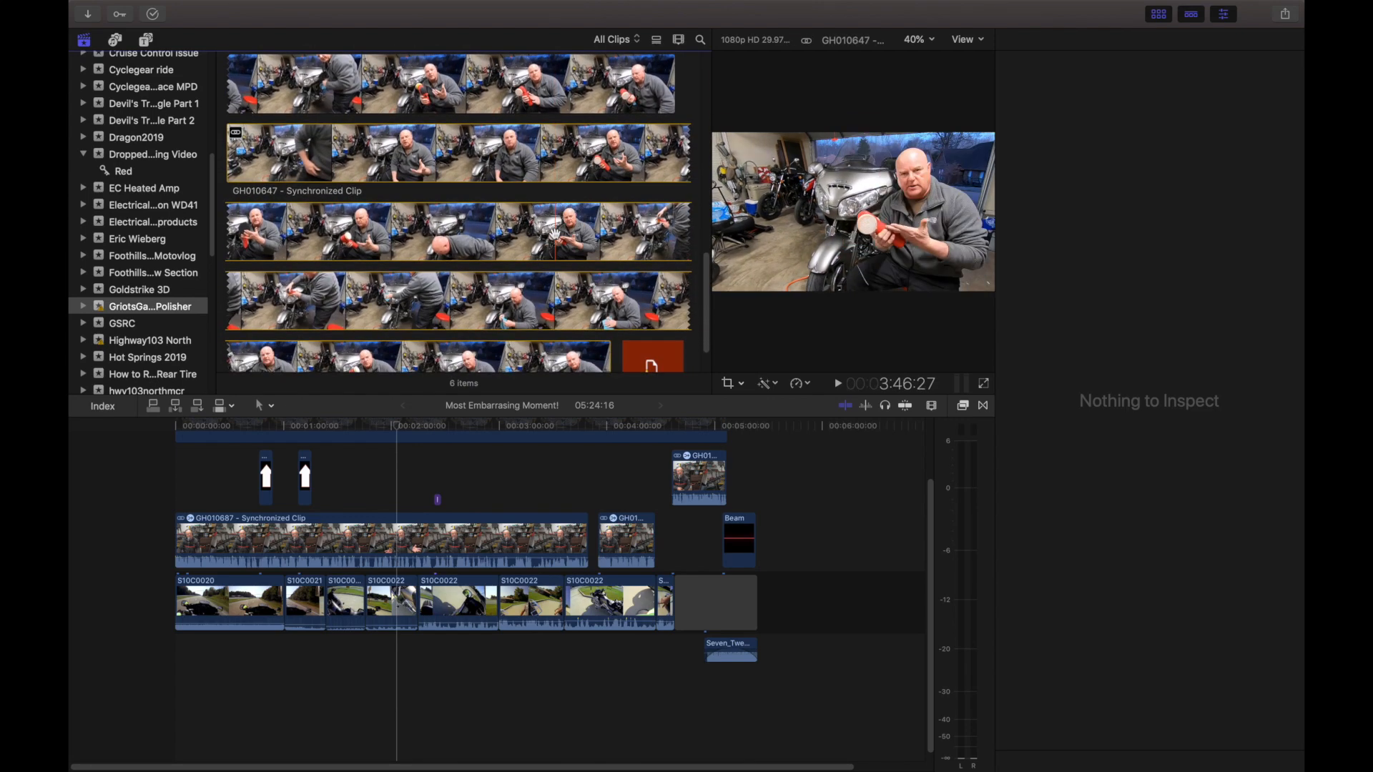
scroll(555, 235, down, 2)
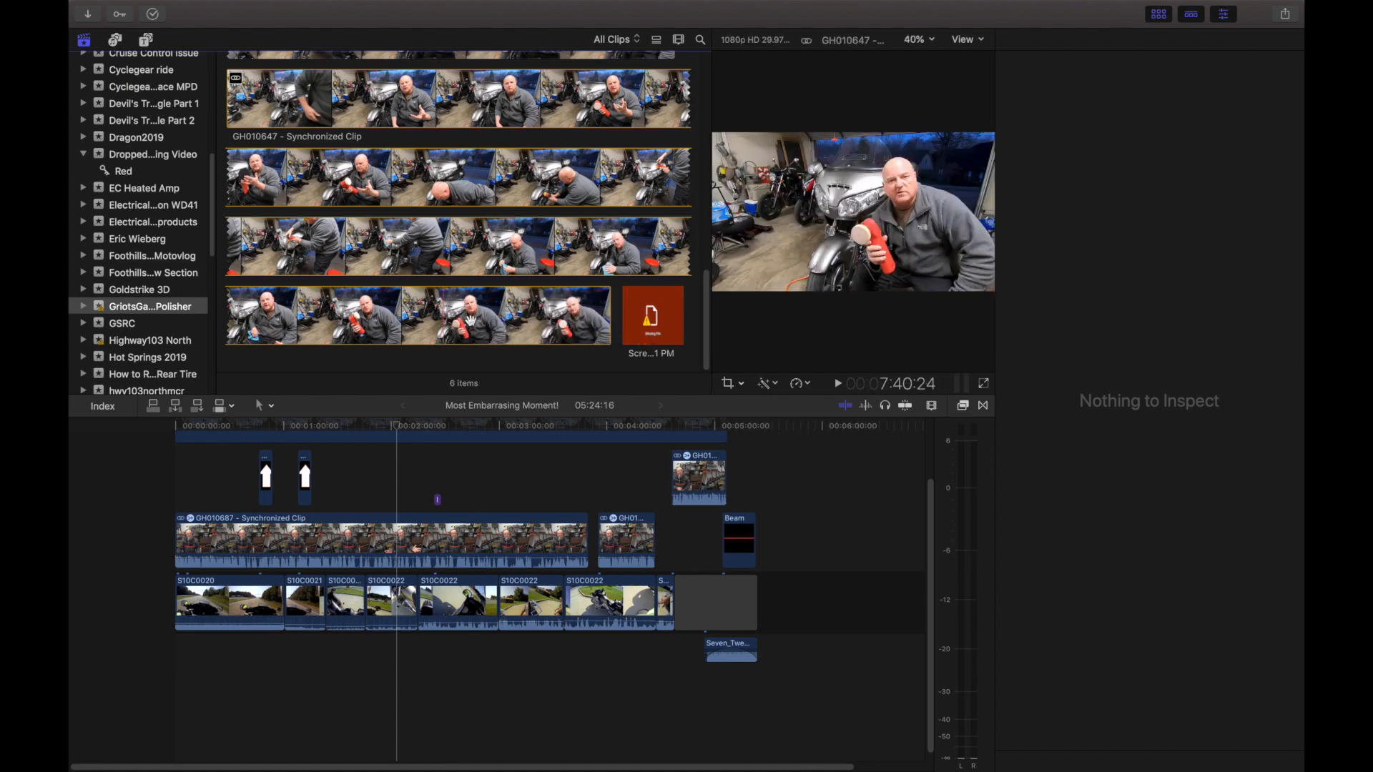
scroll(472, 286, up, 5)
scroll(472, 270, up, 5)
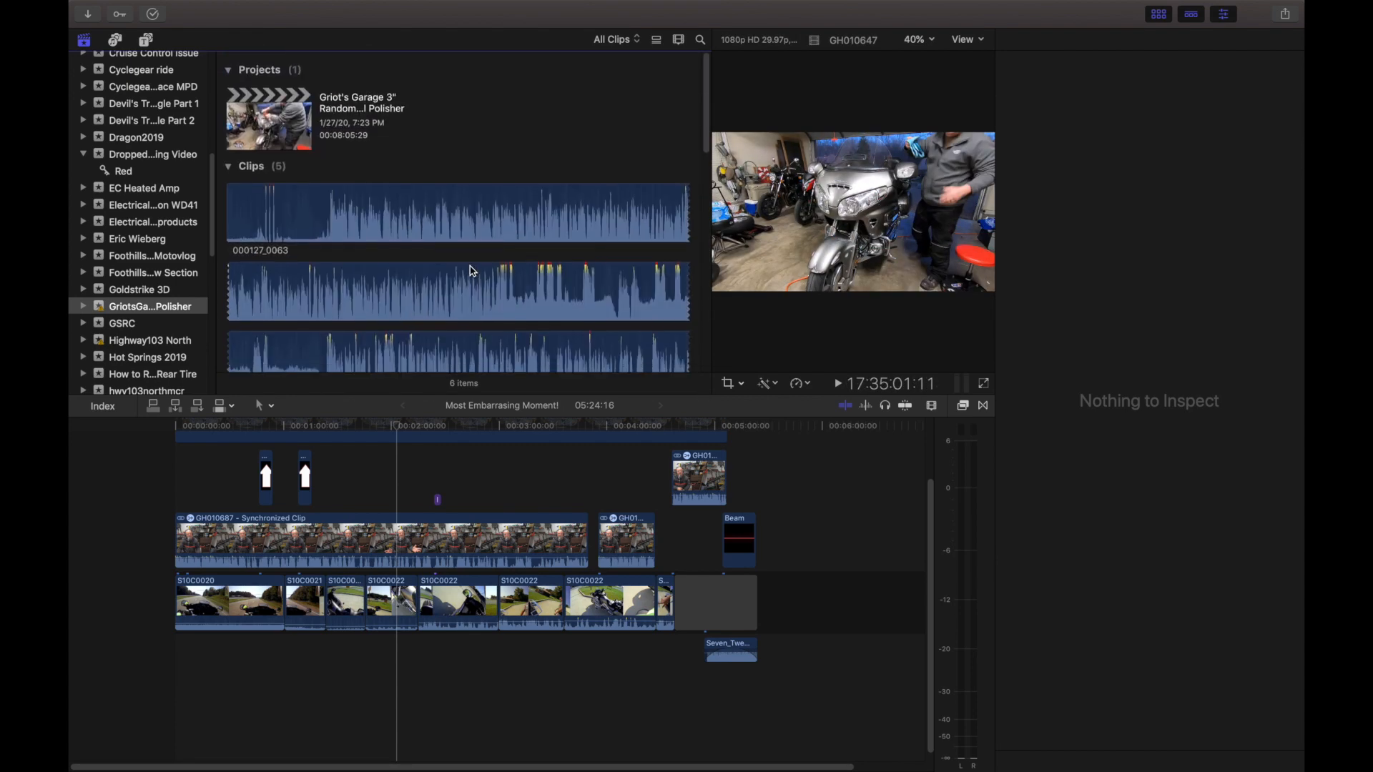
scroll(474, 269, down, 1)
scroll(434, 220, up, 2)
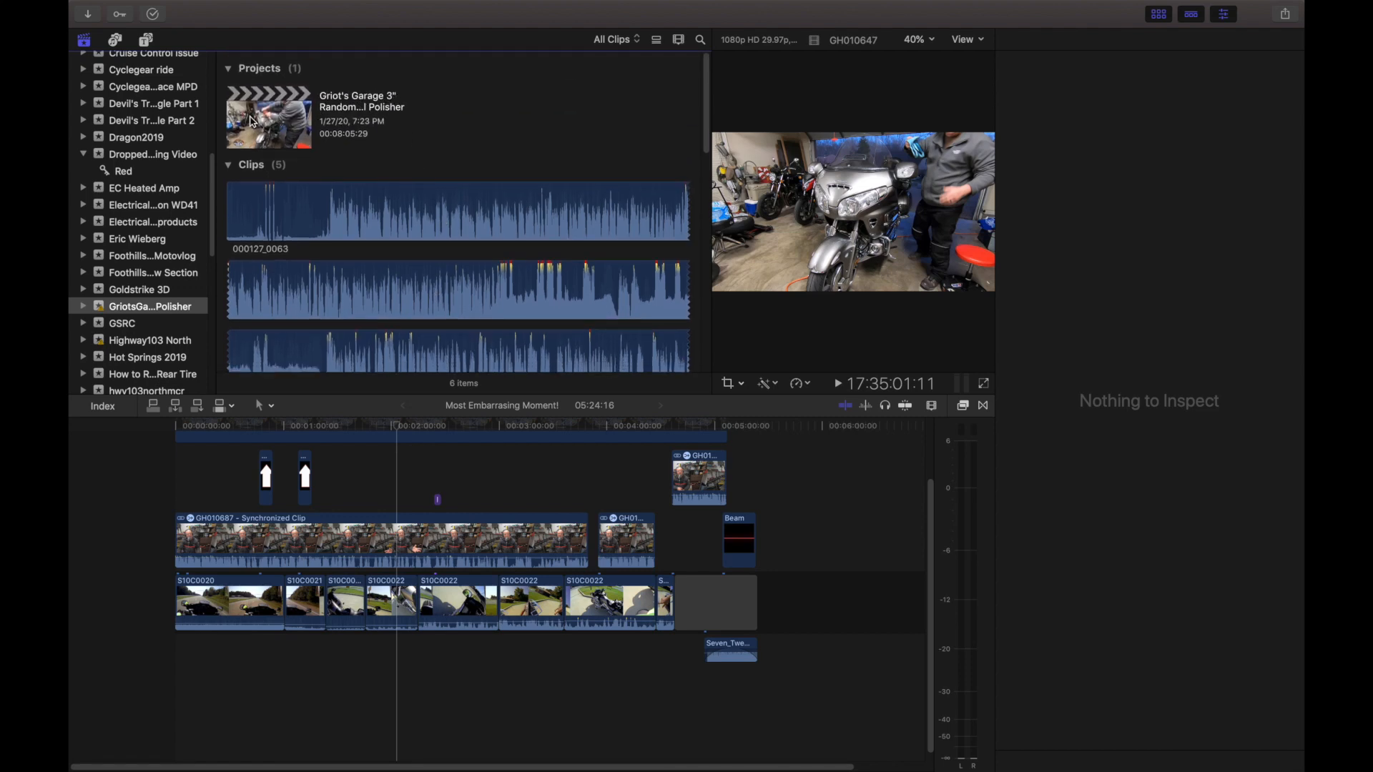
Open the Griot's Garage 3" Random Orbital Polisher project at the start of its timeline and enlarge the viewer.
click(285, 118)
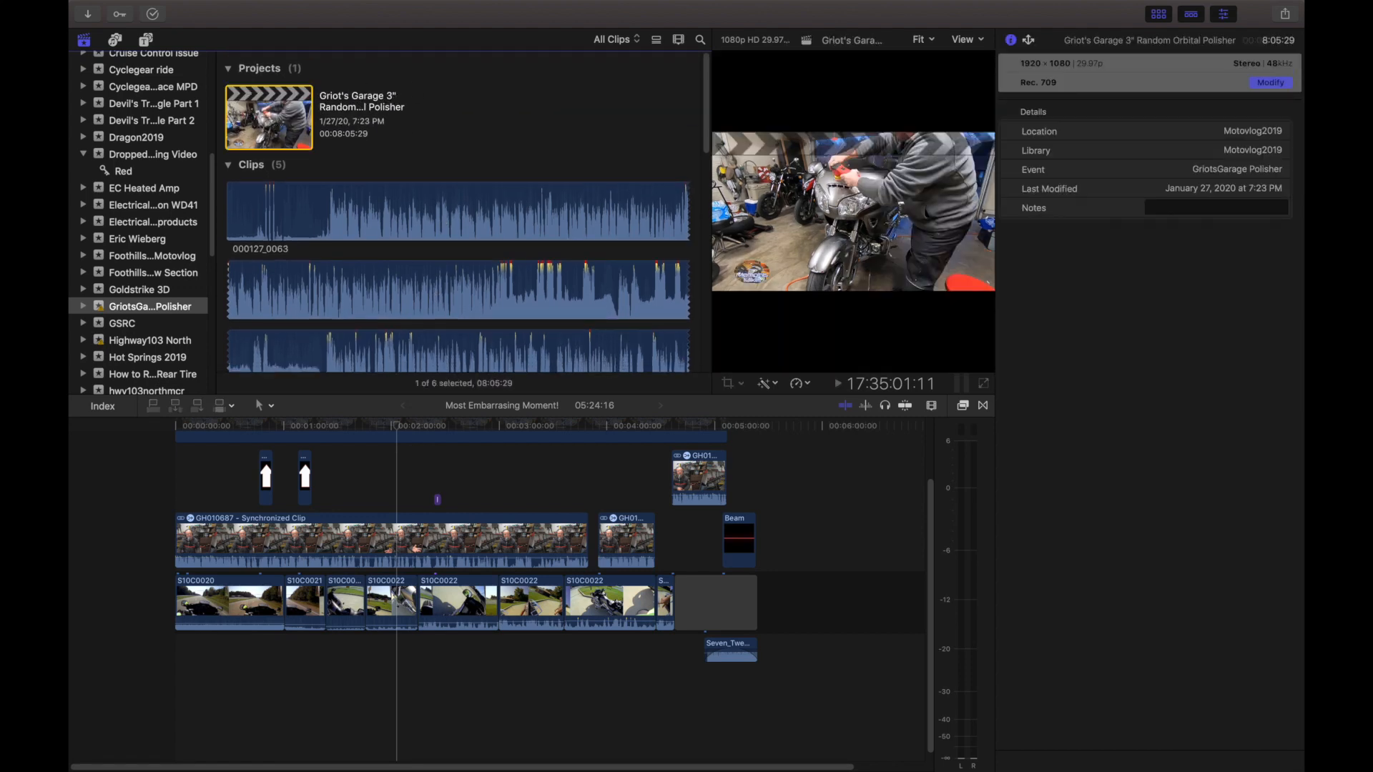
double_click(279, 111)
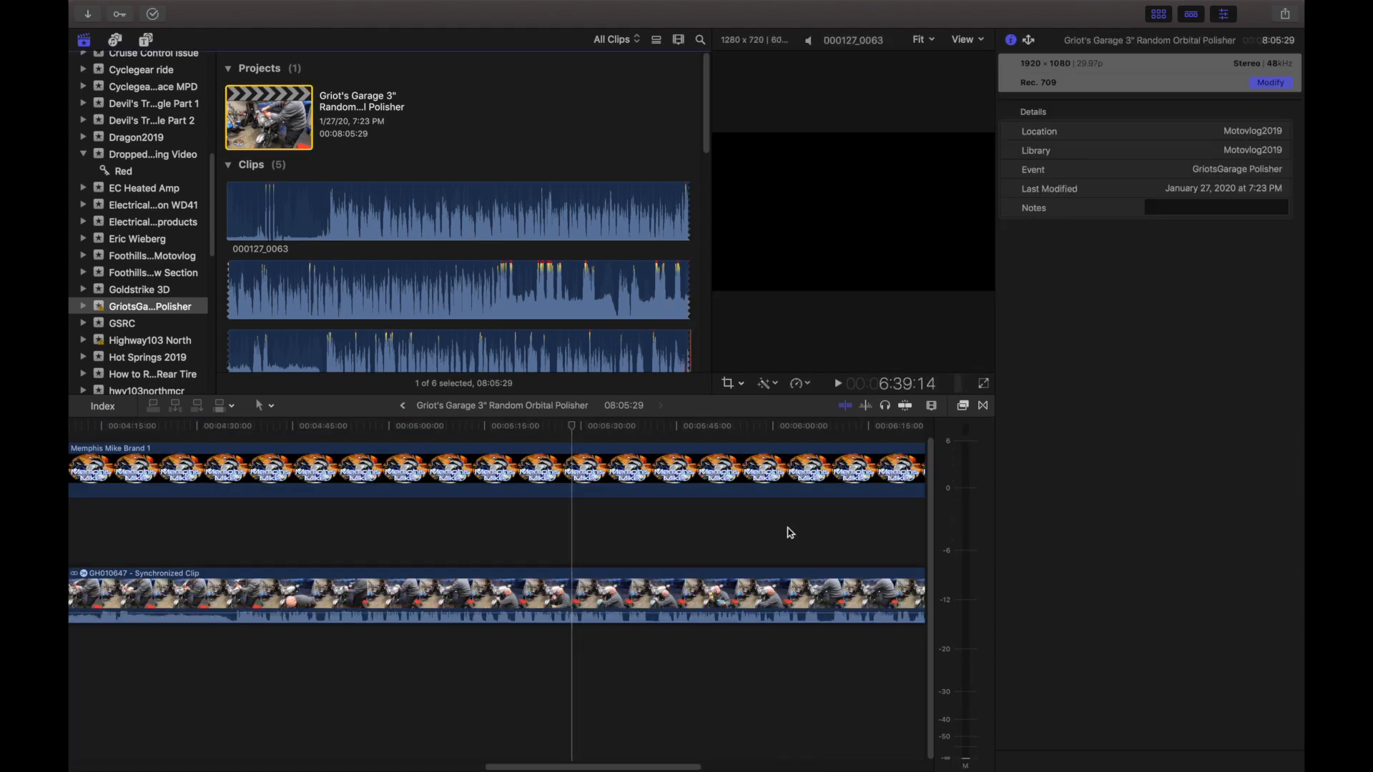
drag(690, 766, 215, 765)
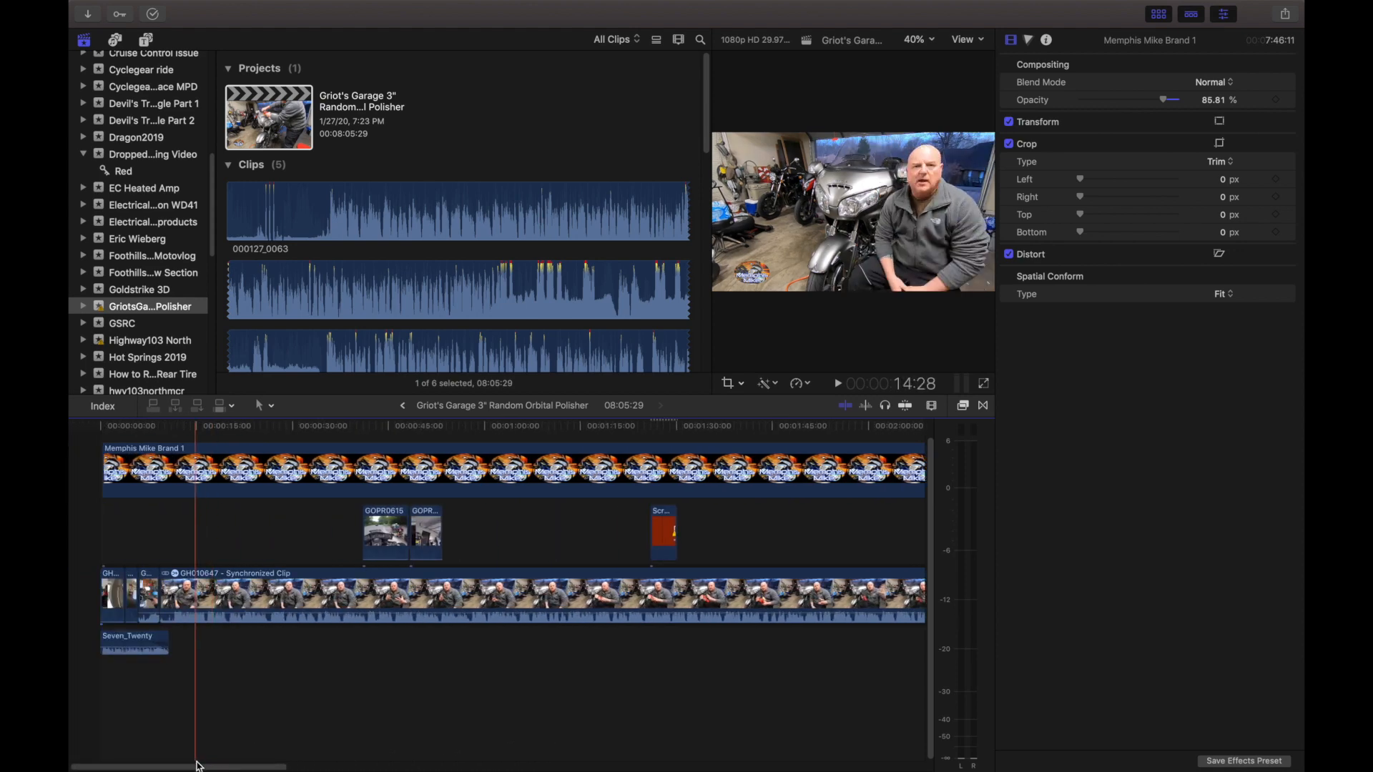
drag(711, 310, 429, 282)
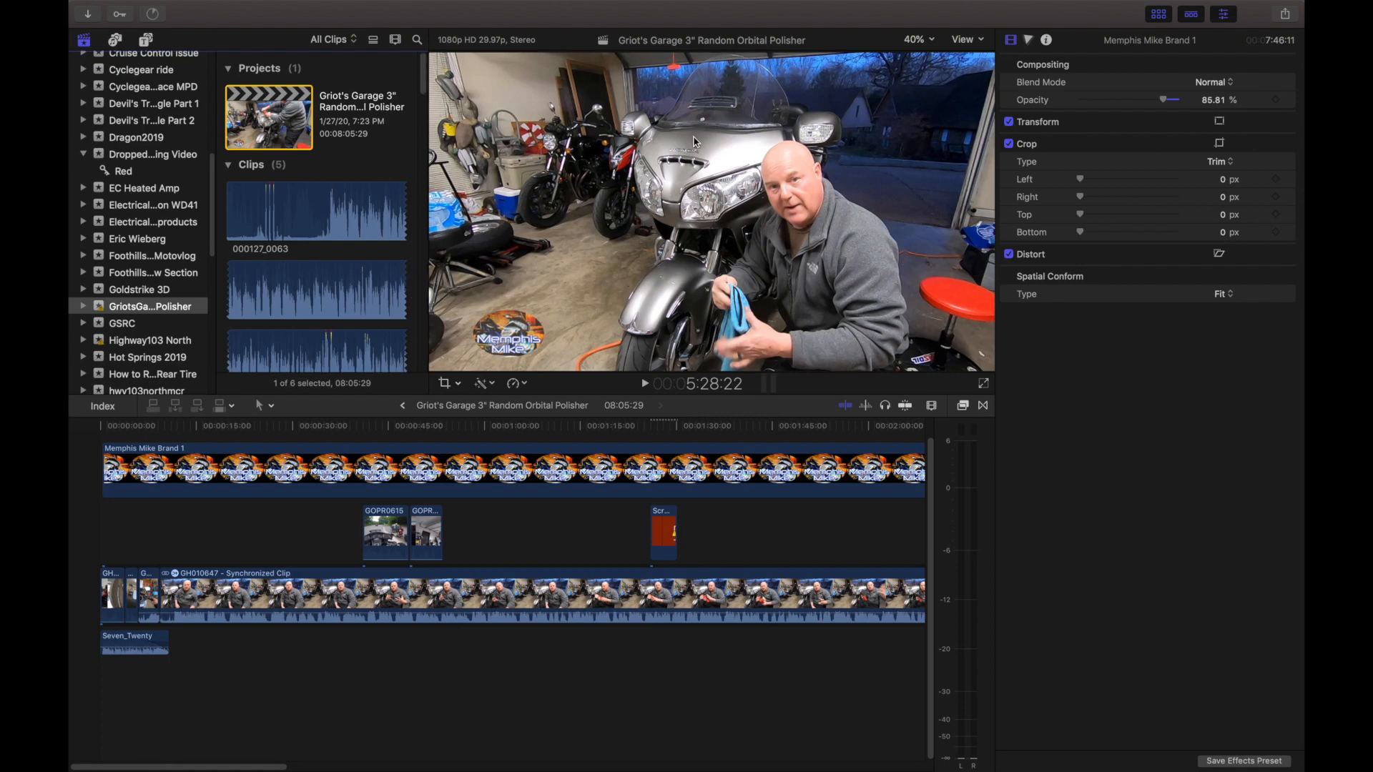
Select the Seven_Twenty audio clip below the intro and play the project from near its beginning.
click(253, 644)
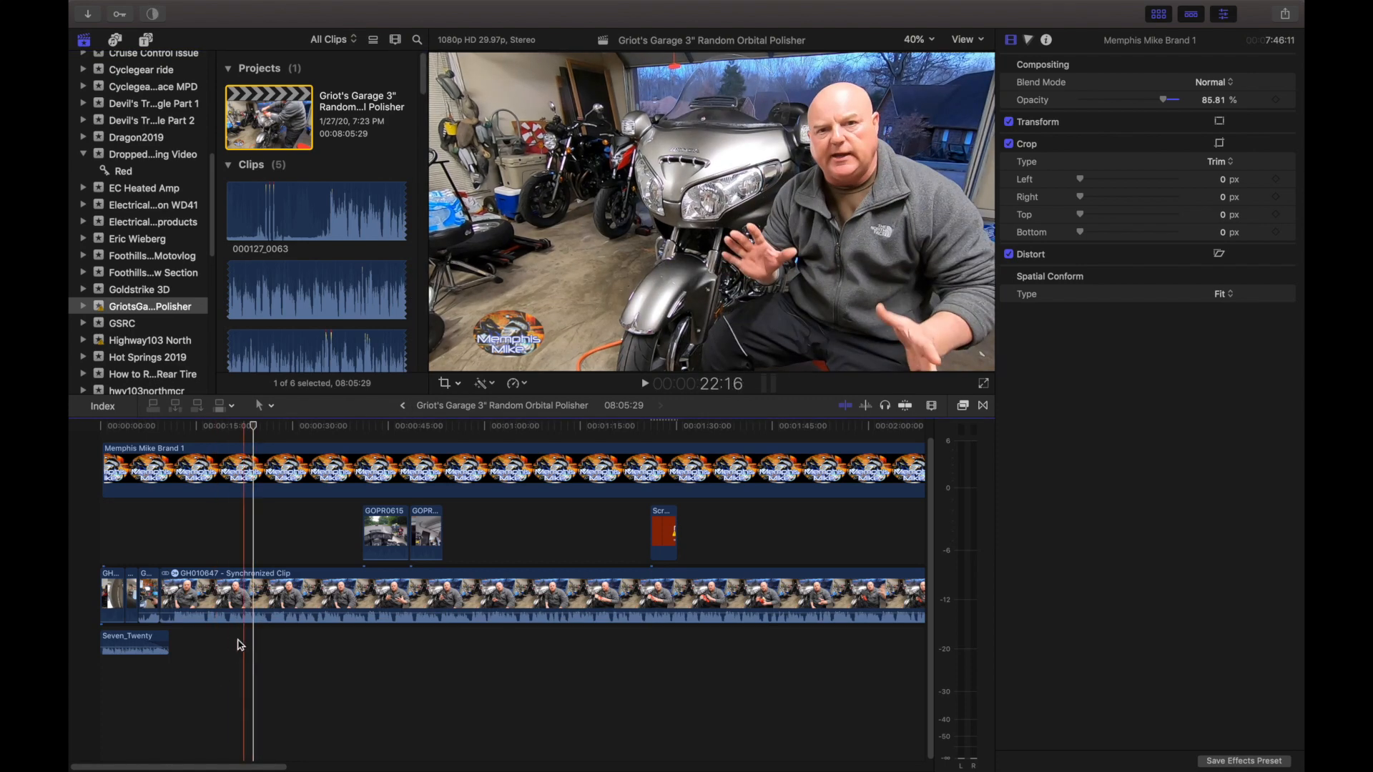
click(127, 535)
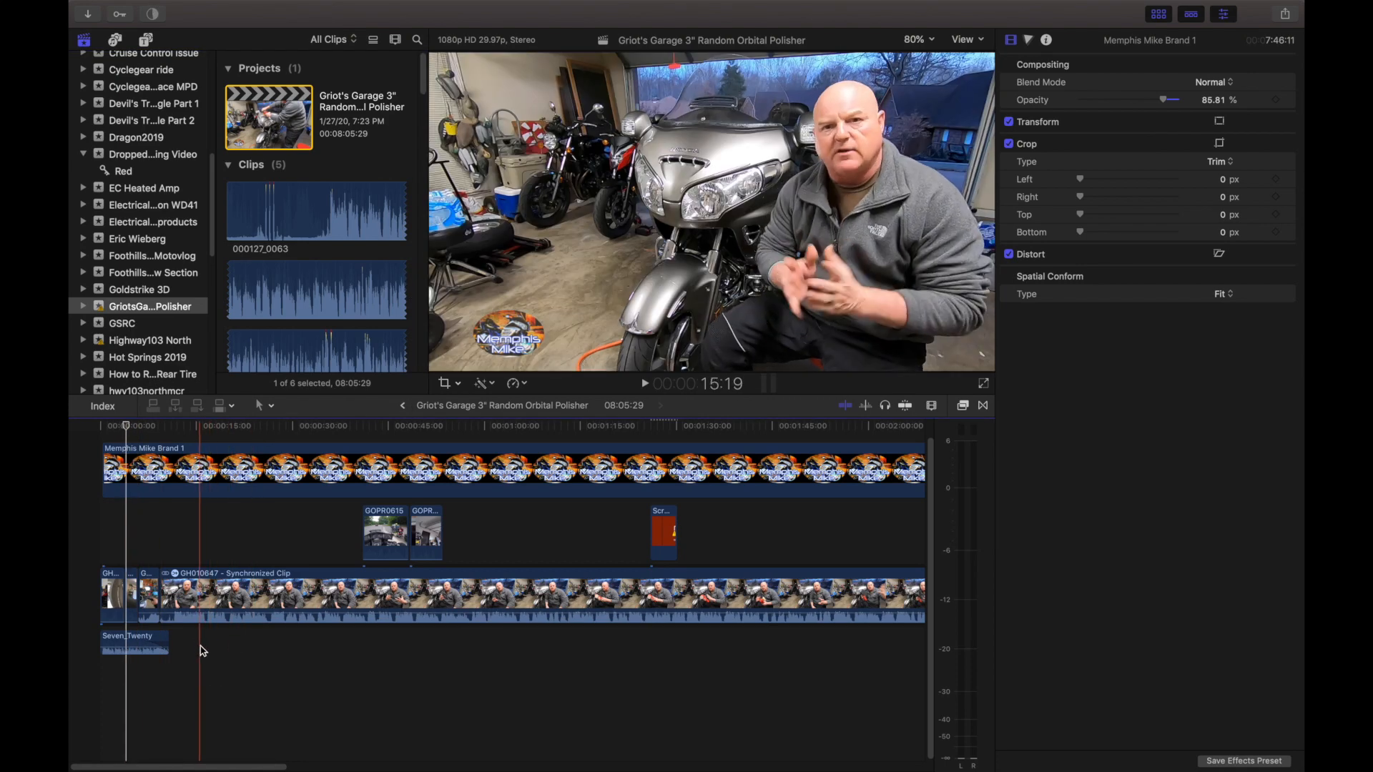
click(135, 647)
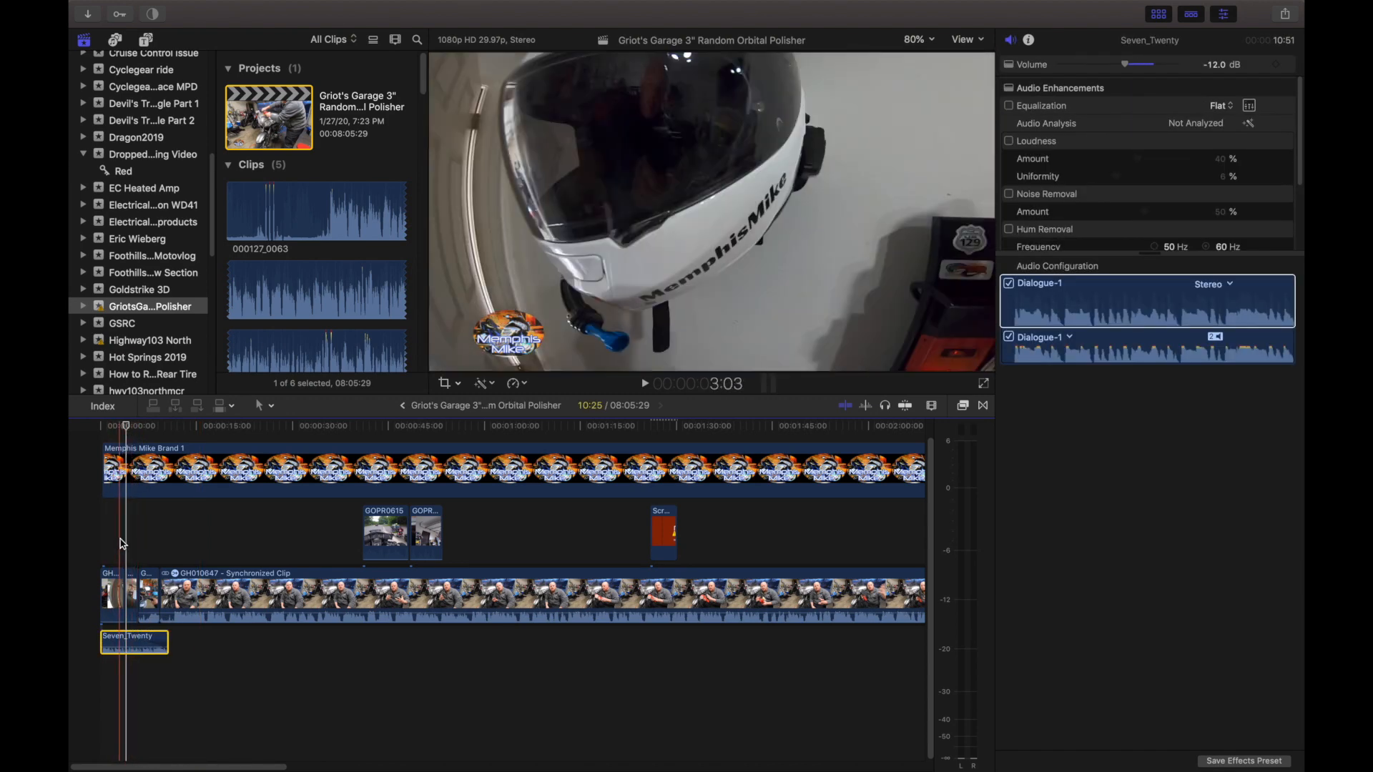
drag(126, 425, 105, 425)
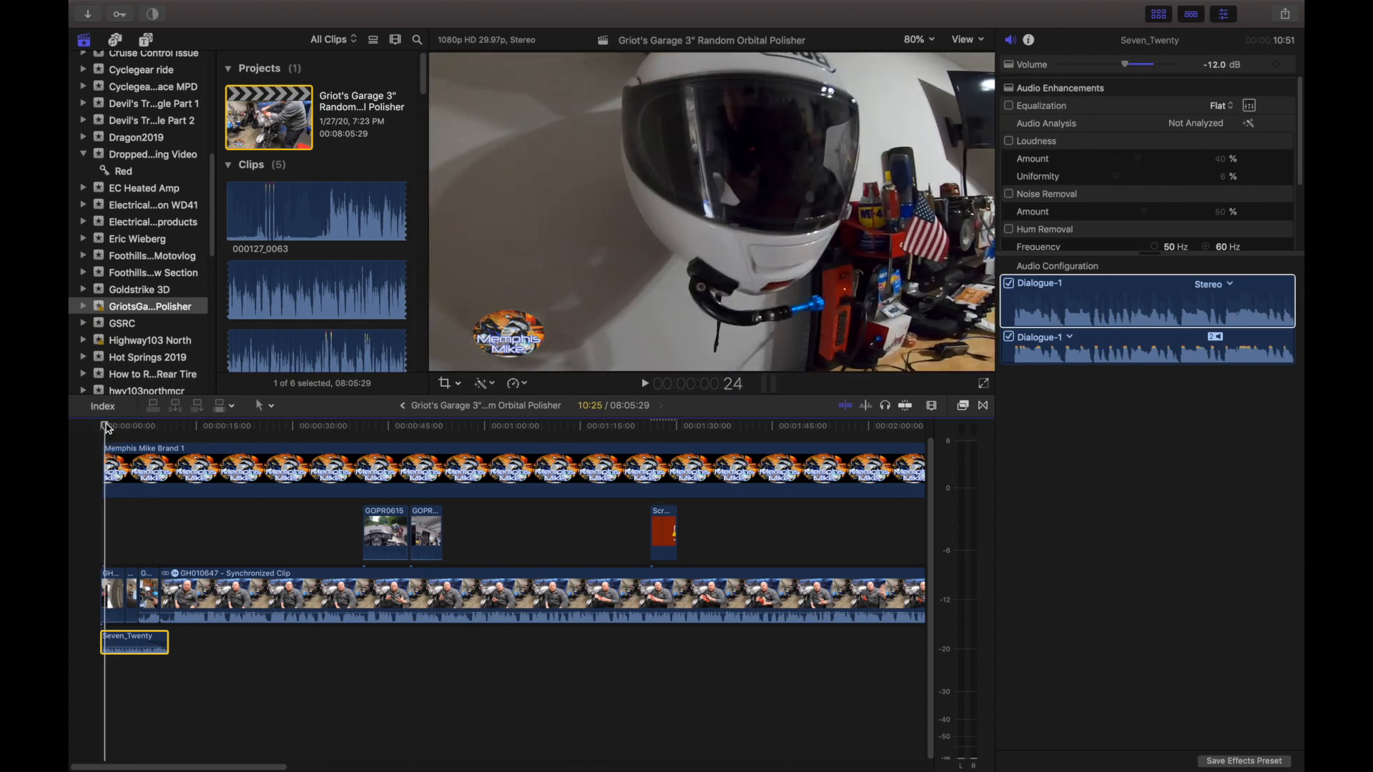
key(space)
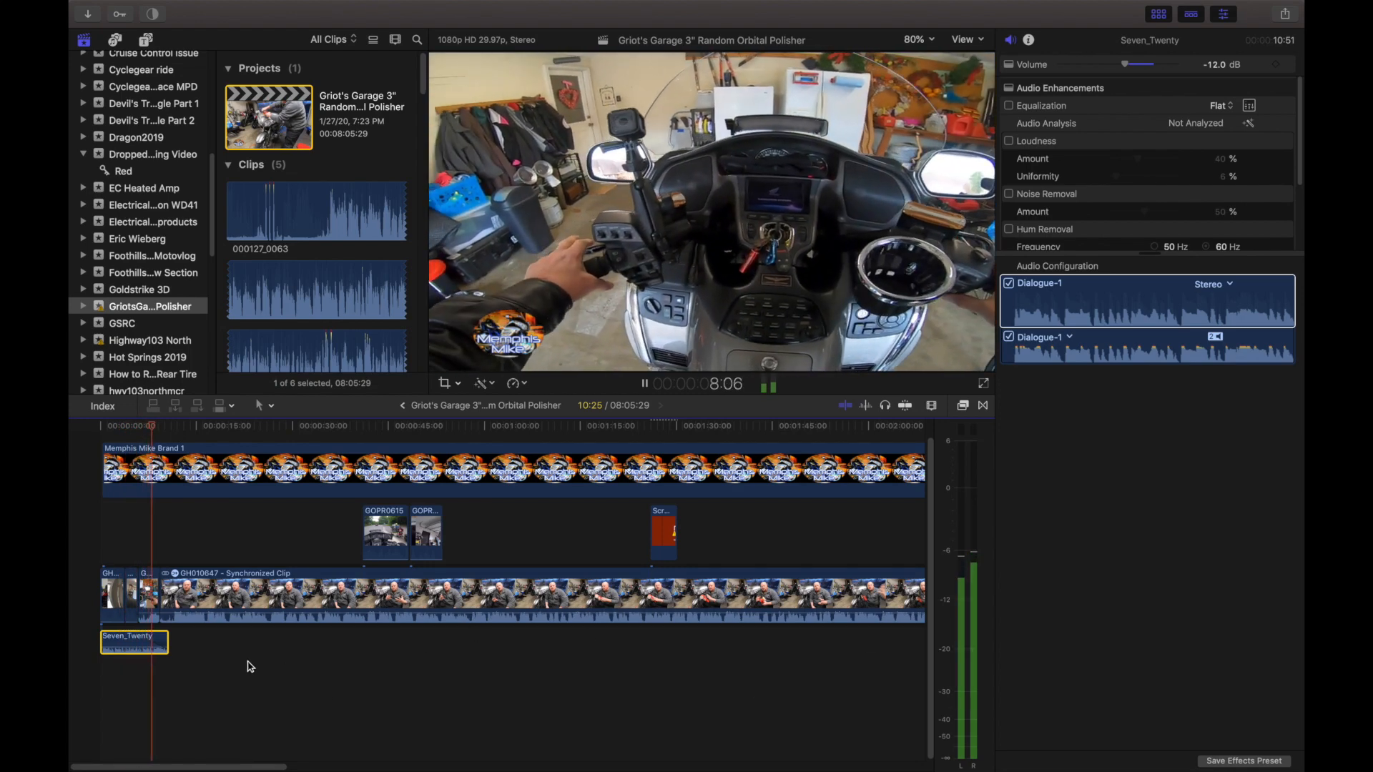
Stop playback, select the brand logo overlay at about 33 seconds, try enlarging it with Transform, and place it smaller in the frame's lower-left corner.
key(space)
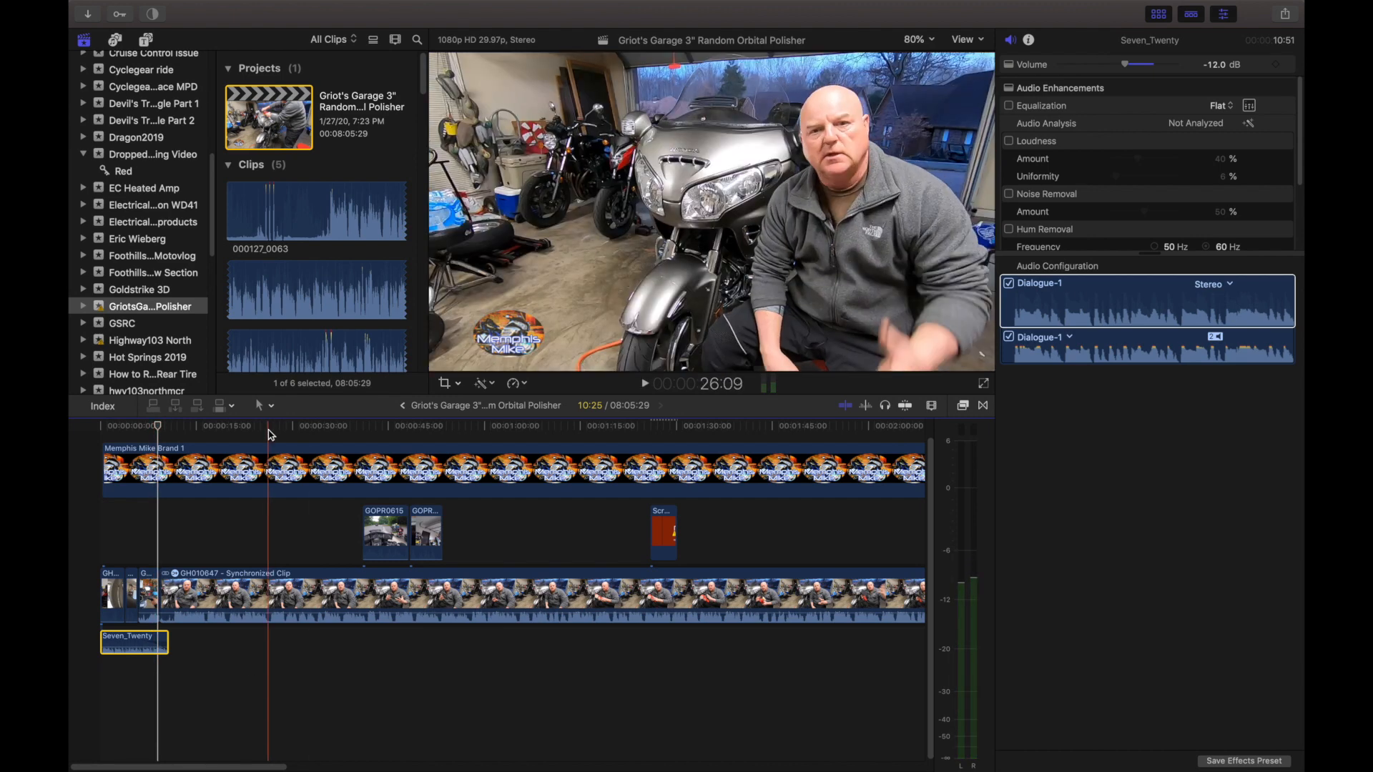
click(214, 447)
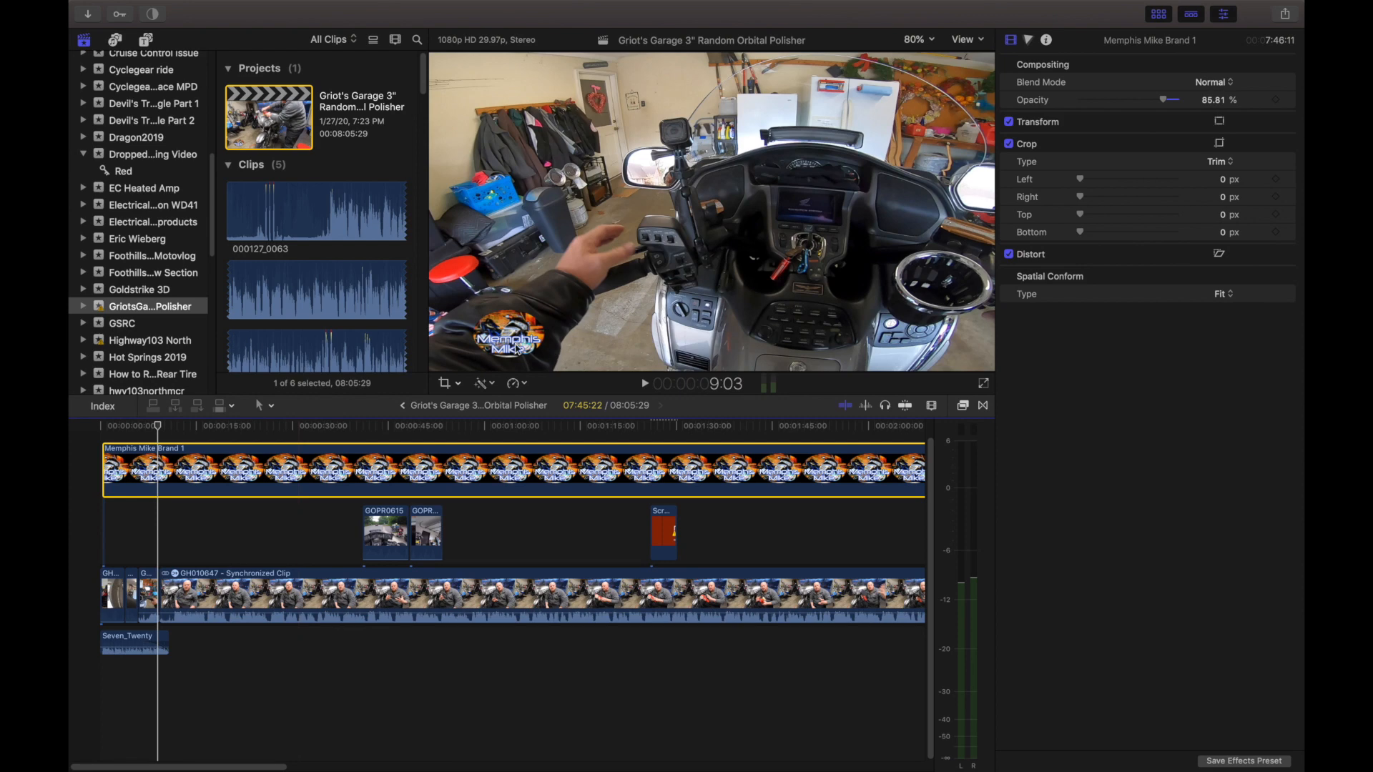
click(313, 445)
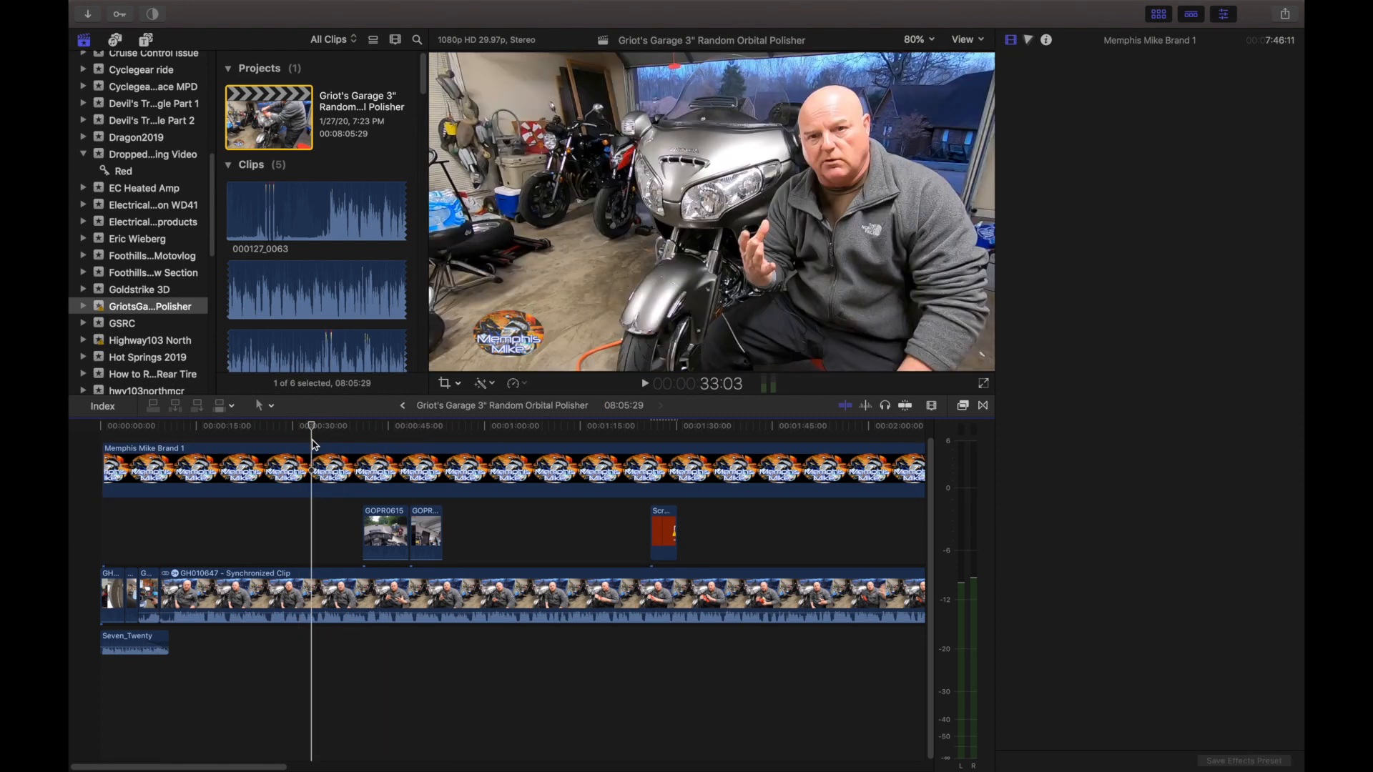
click(312, 449)
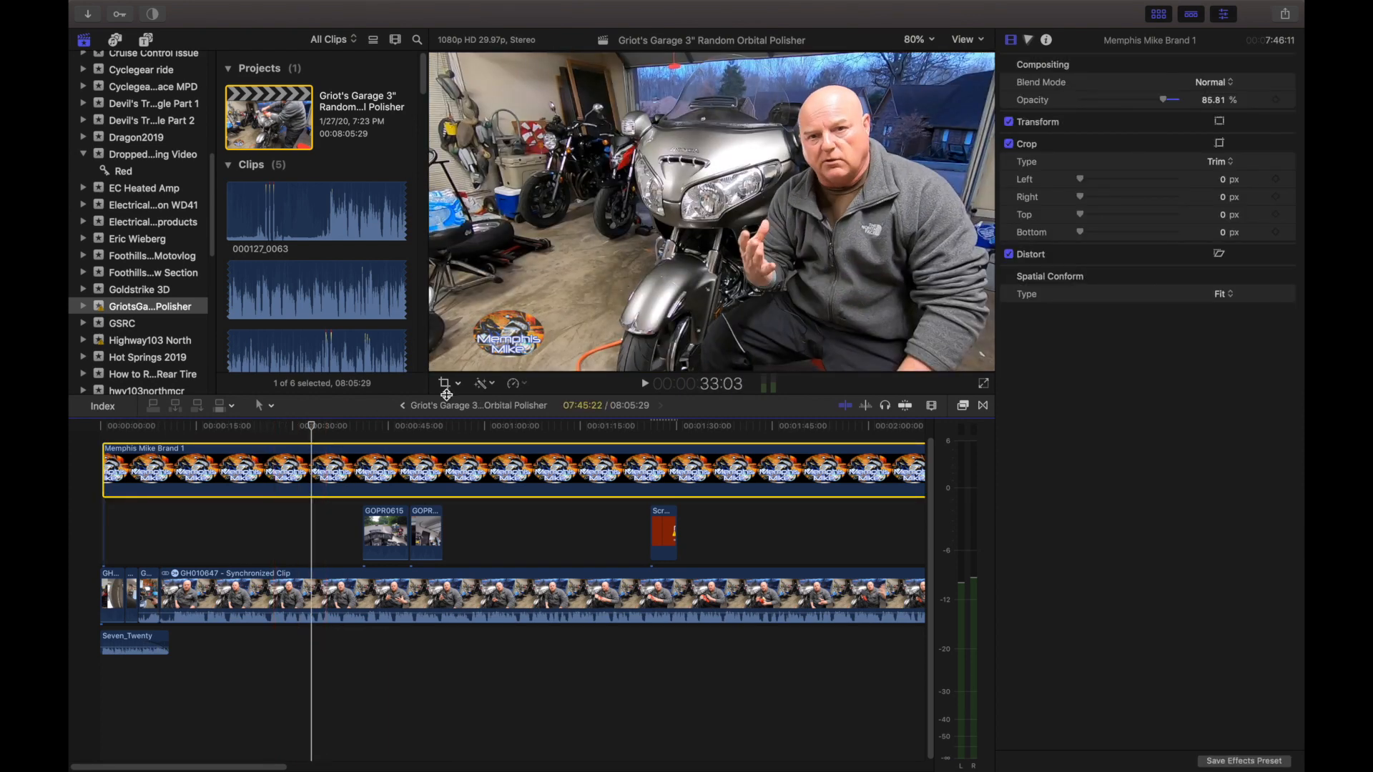
click(458, 384)
click(476, 402)
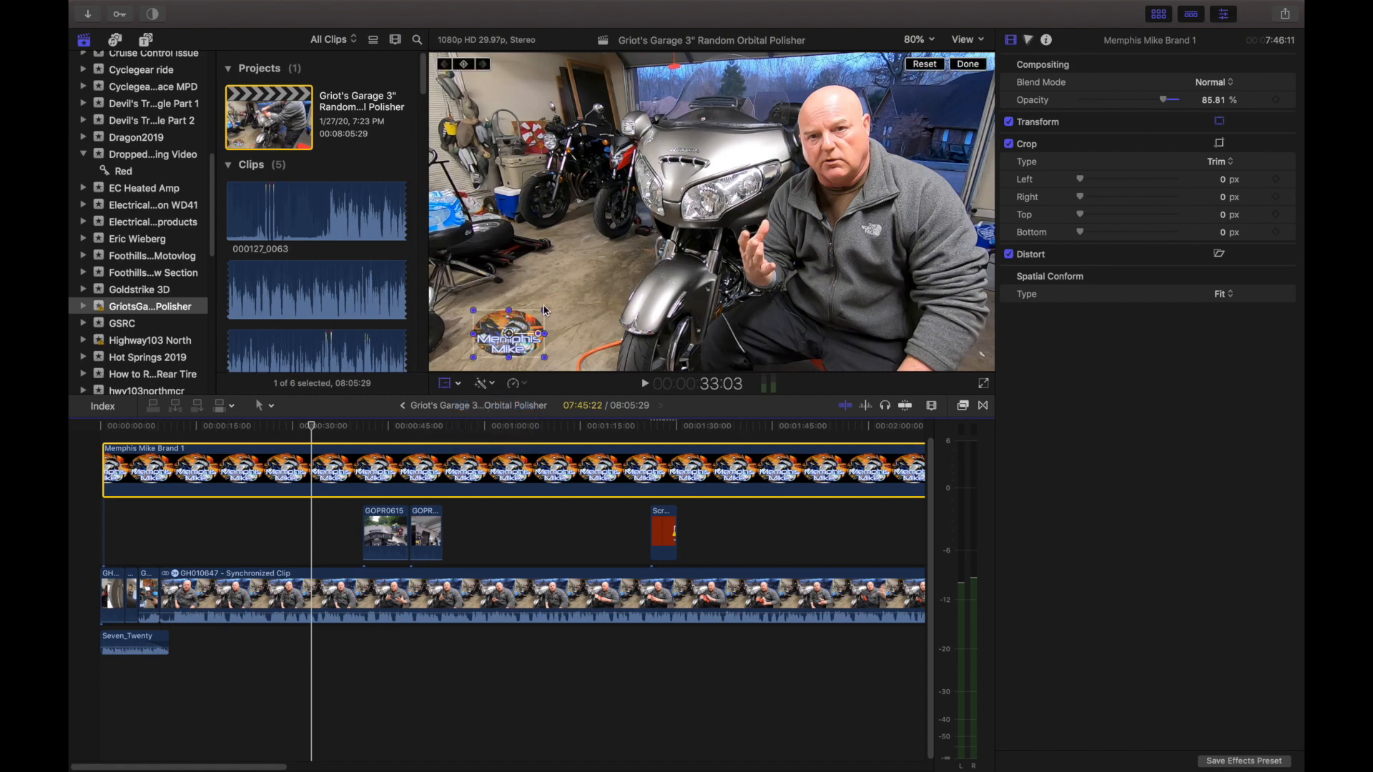
drag(544, 308, 676, 232)
drag(598, 308, 699, 218)
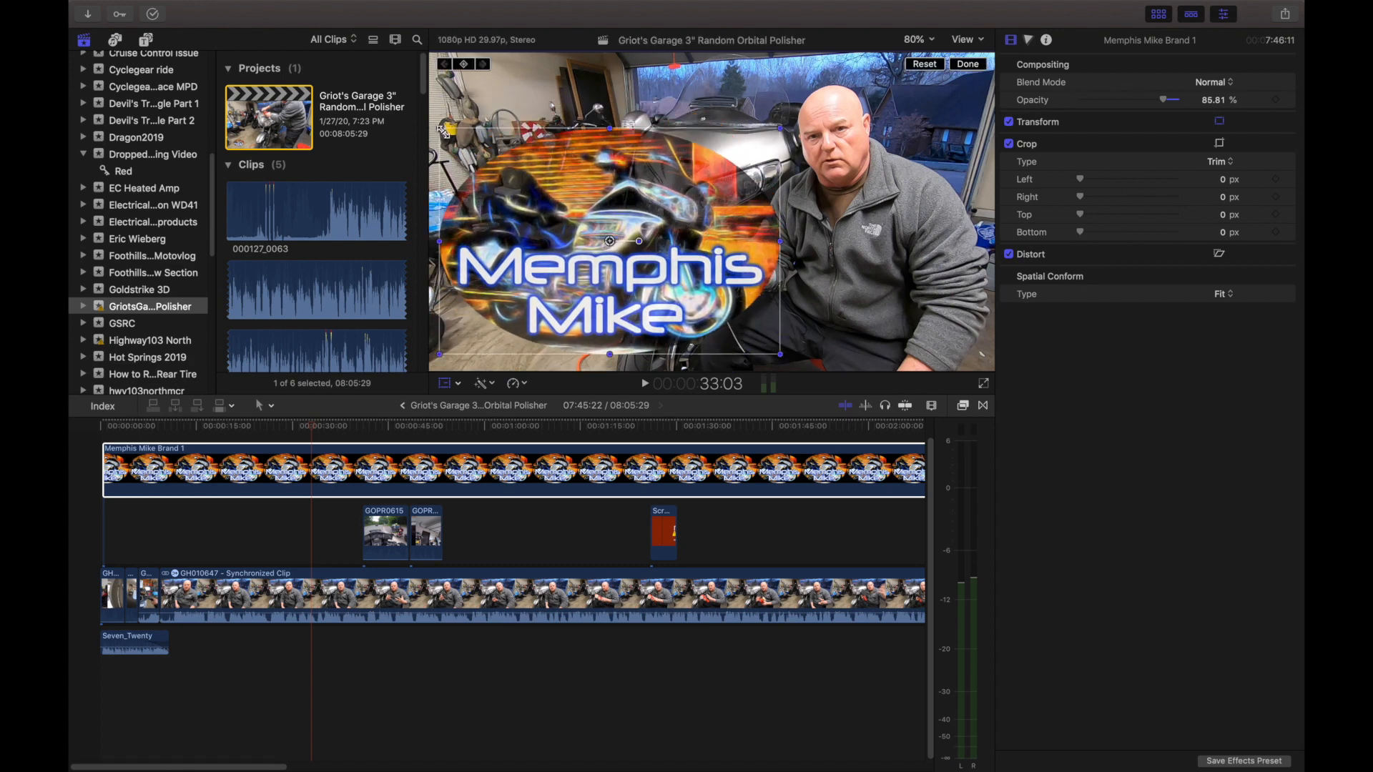
drag(440, 129, 498, 231)
drag(558, 183, 450, 333)
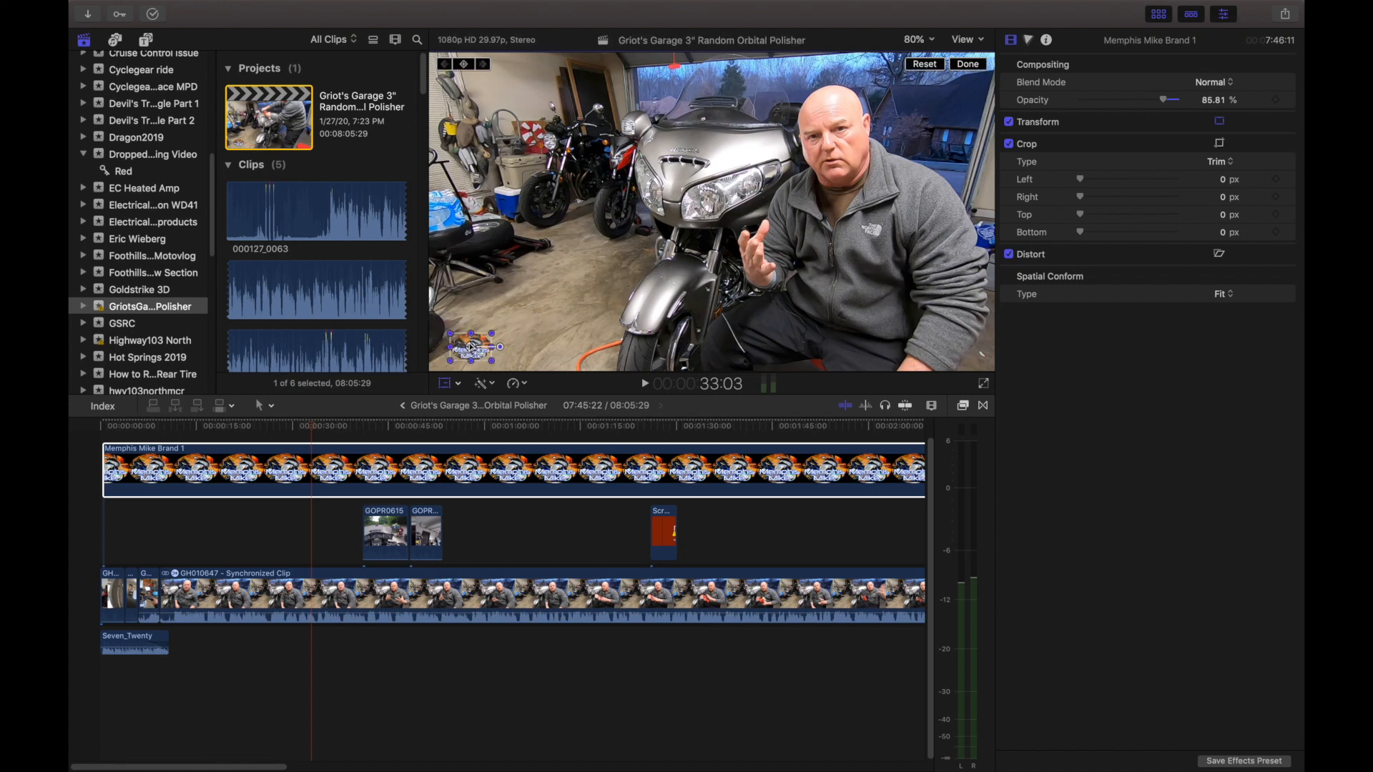
click(968, 65)
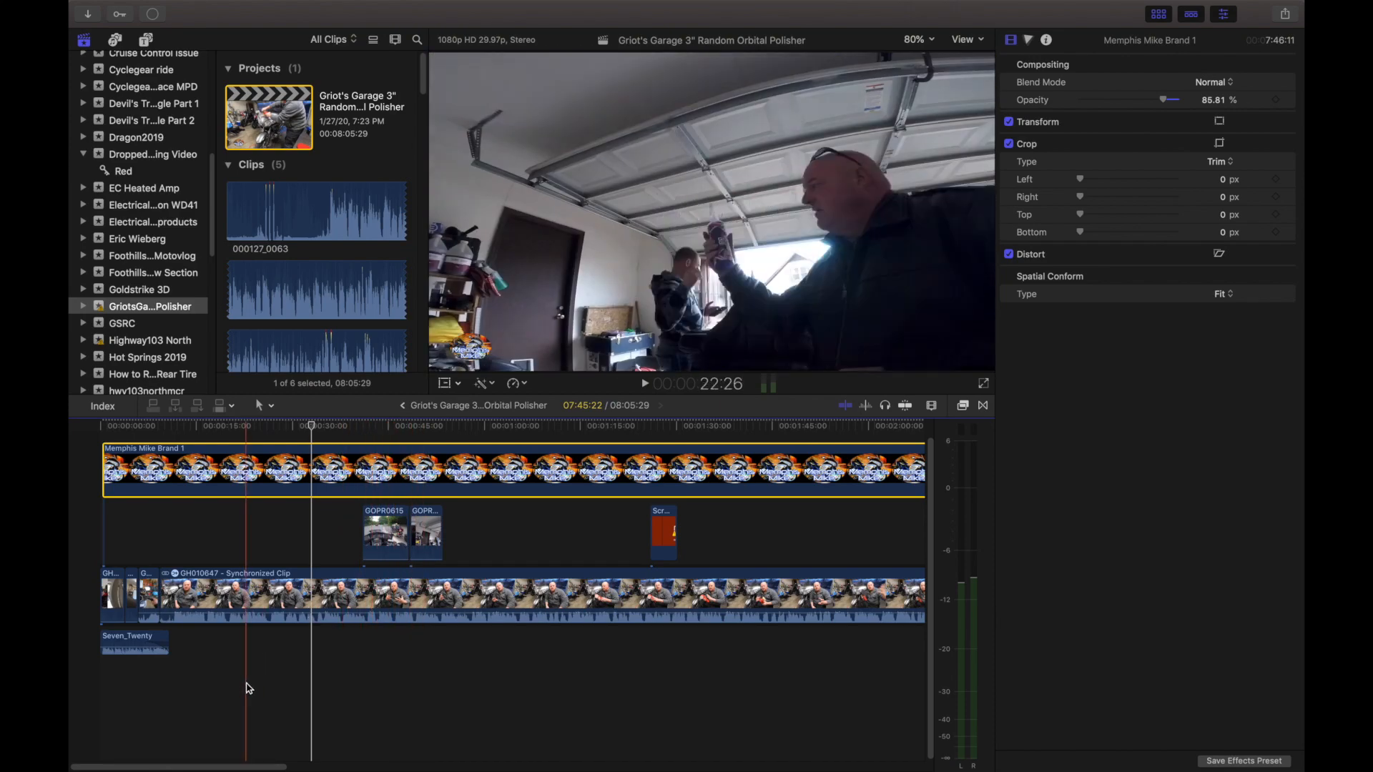
Examine the rest of the timeline through its end and play part of the closing Beam clip with its Seven_Twenty music.
drag(268, 770, 432, 755)
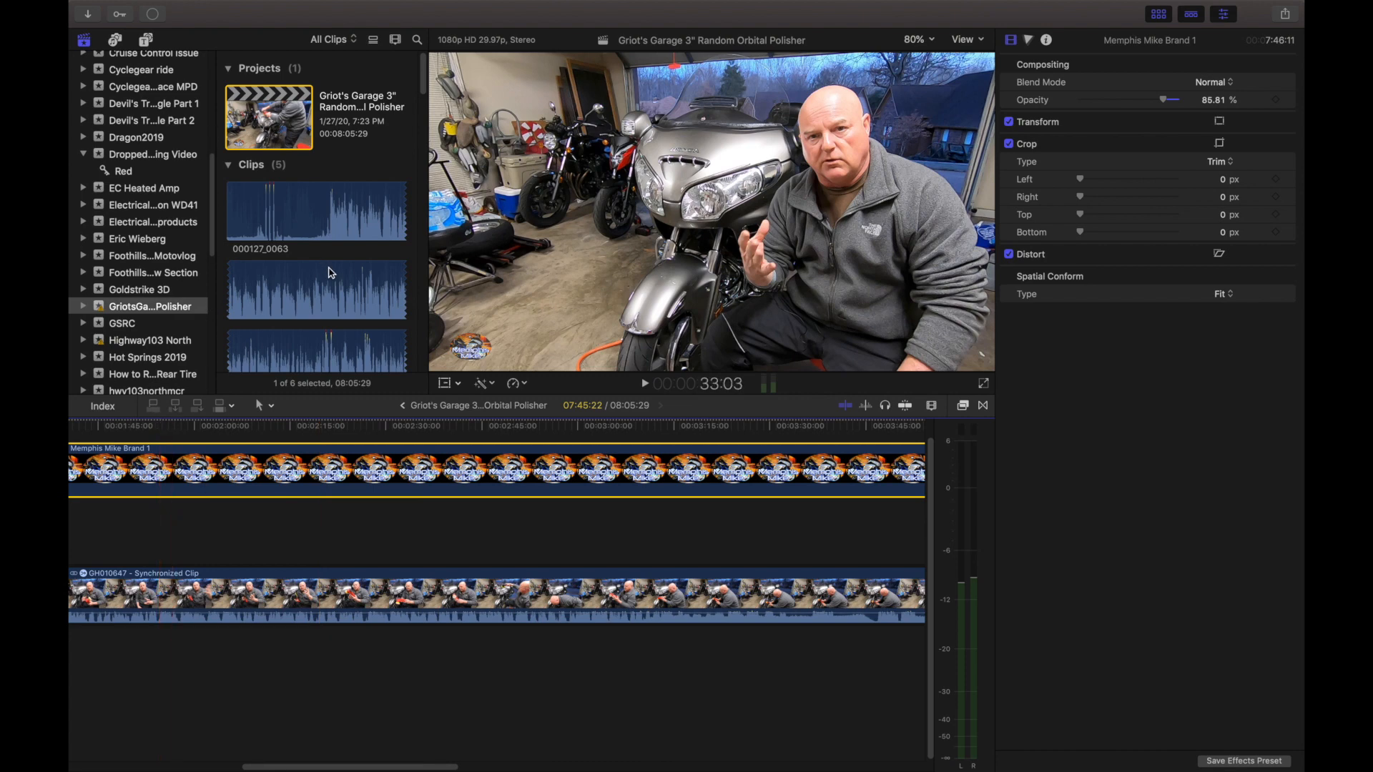
click(333, 276)
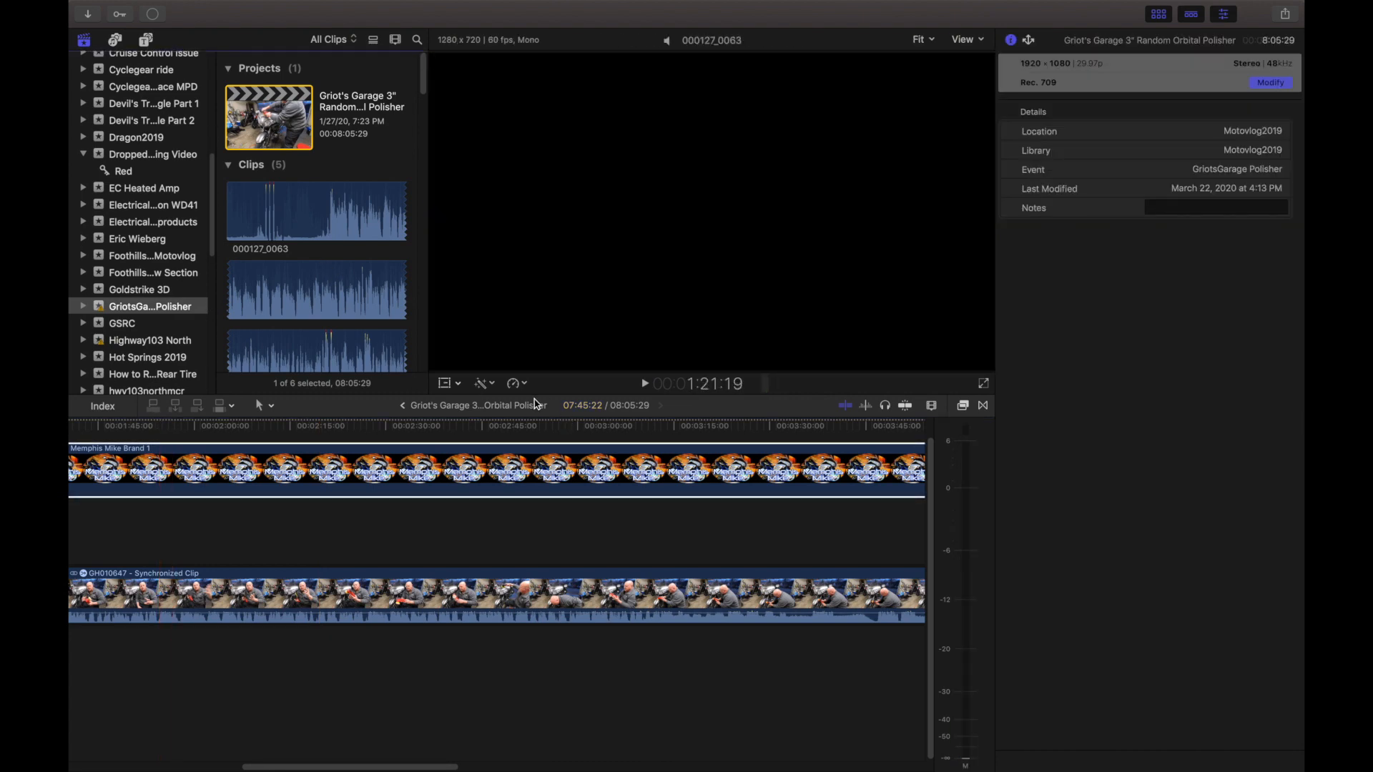
click(494, 468)
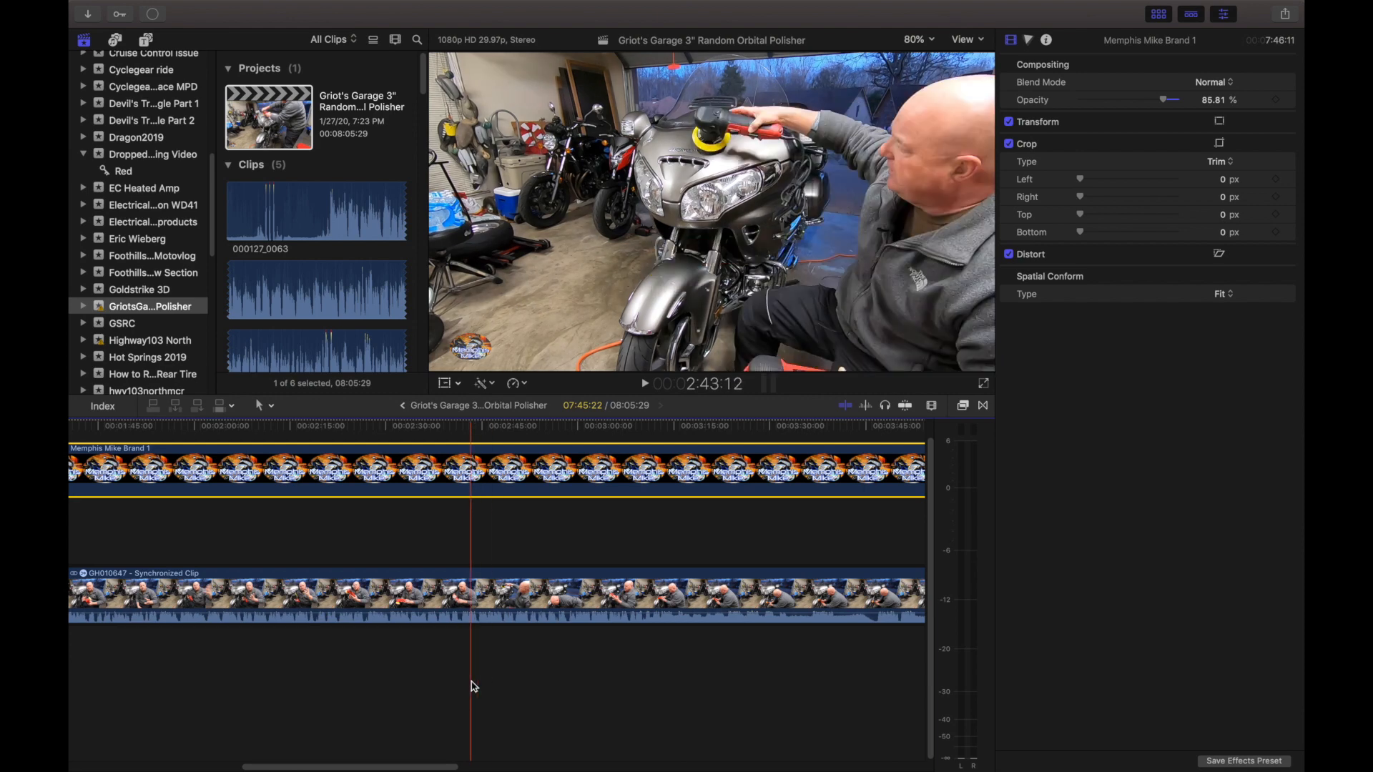
drag(427, 759, 892, 745)
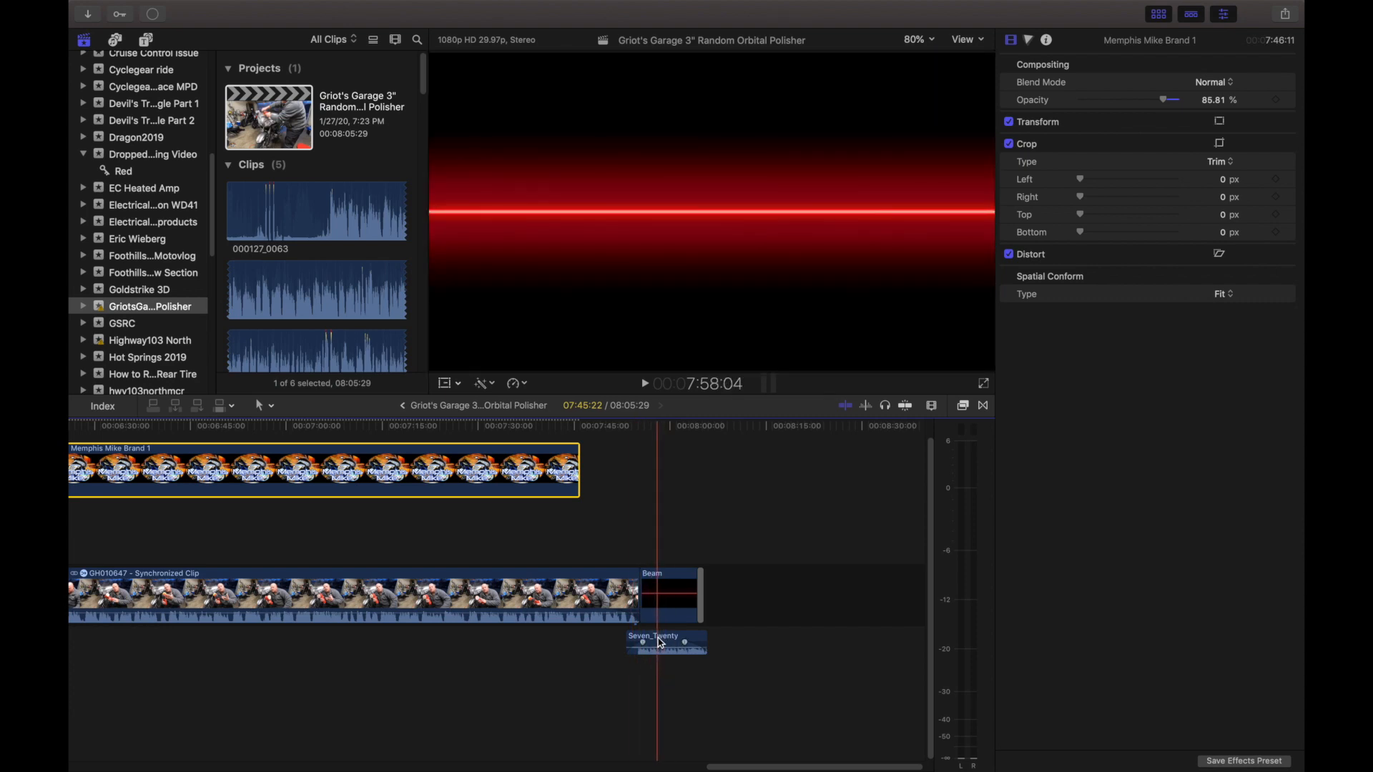
key(space)
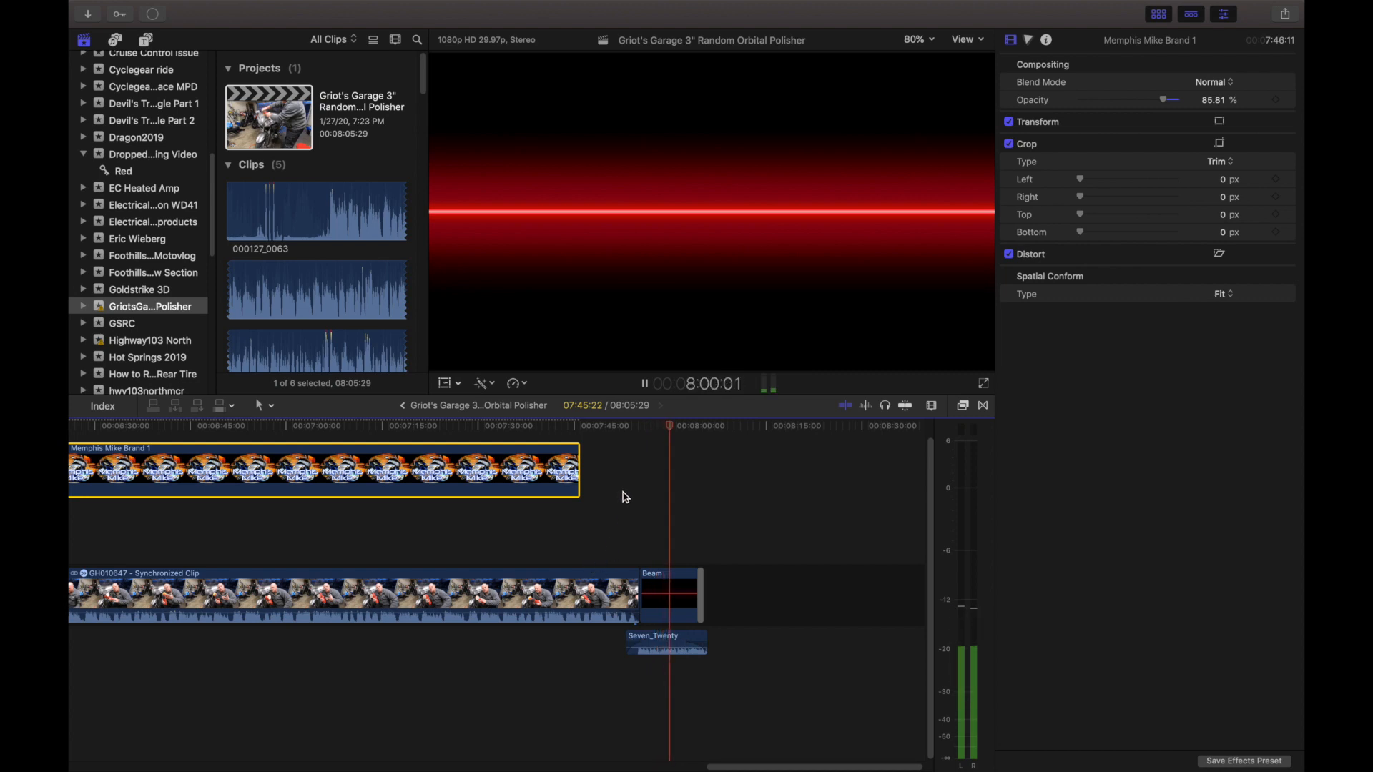
key(space)
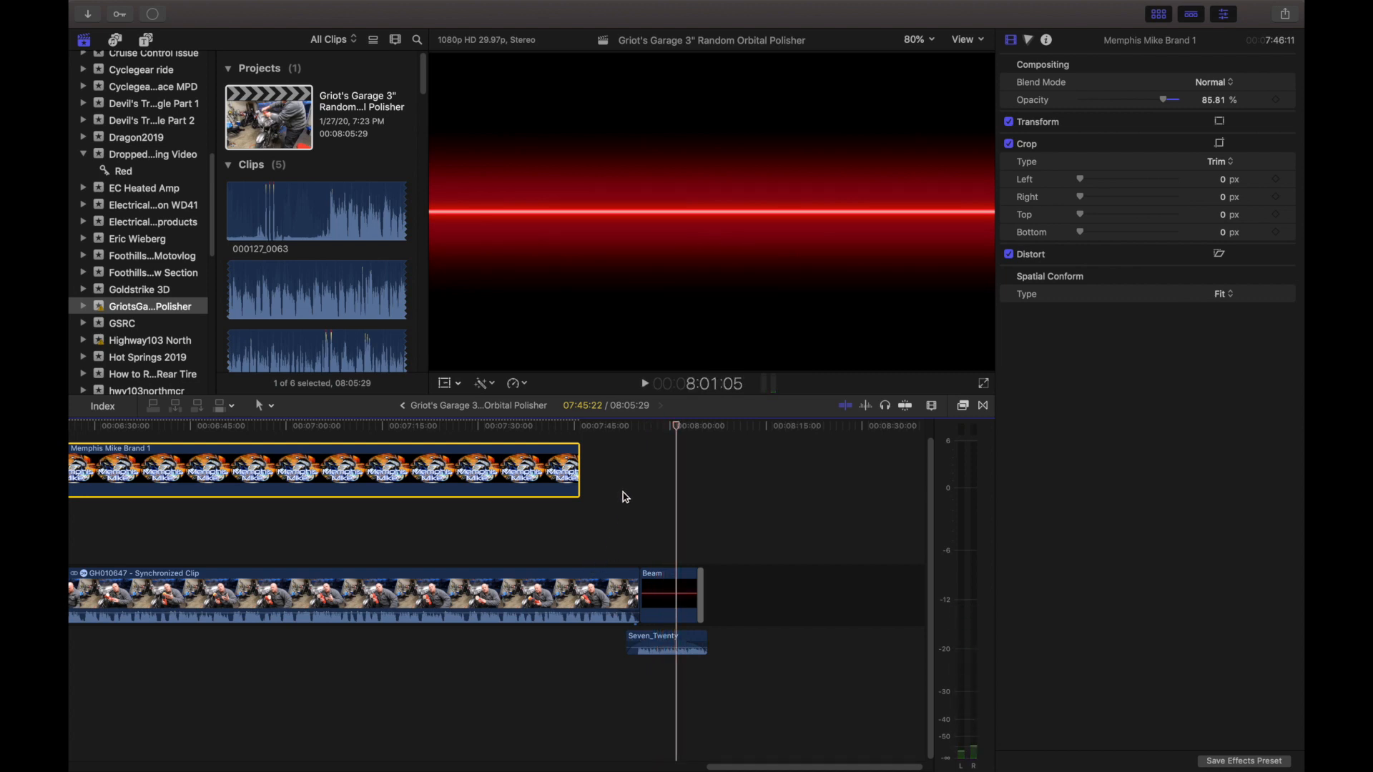
Share the Griot's Garage 3" Random Orbital Polisher project as a master file, continuing despite missing media, up to choosing the save location.
mouse_move(221, 2)
click(702, 500)
click(633, 494)
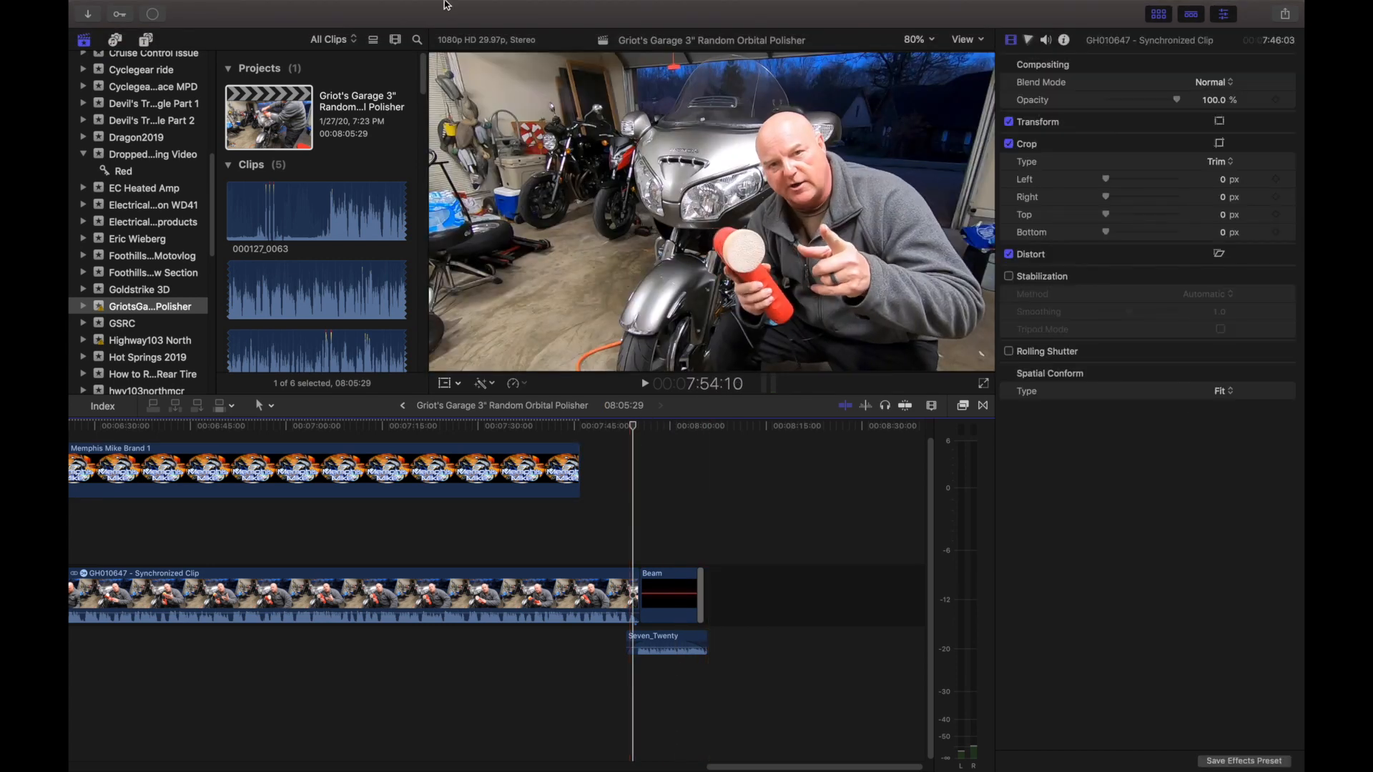
click(297, 116)
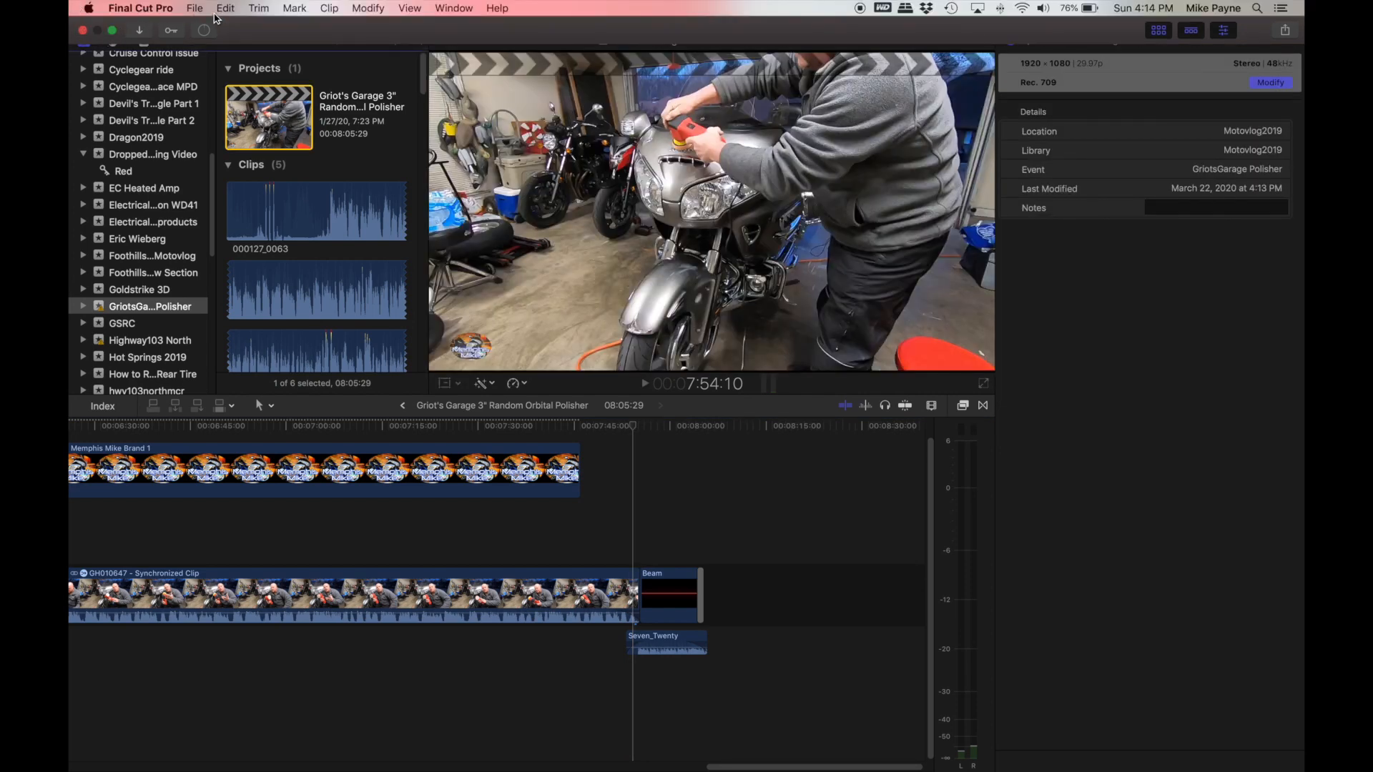
click(194, 8)
mouse_move(270, 185)
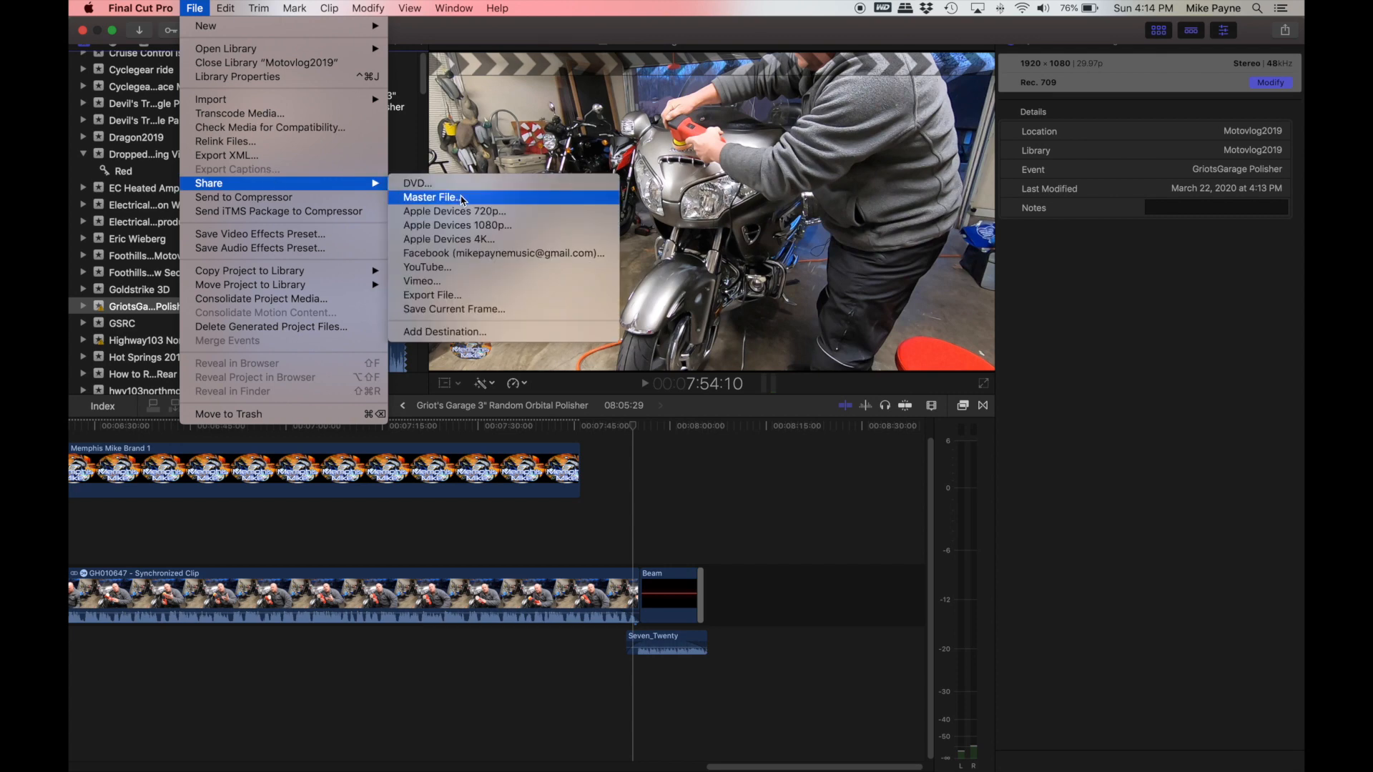
click(462, 197)
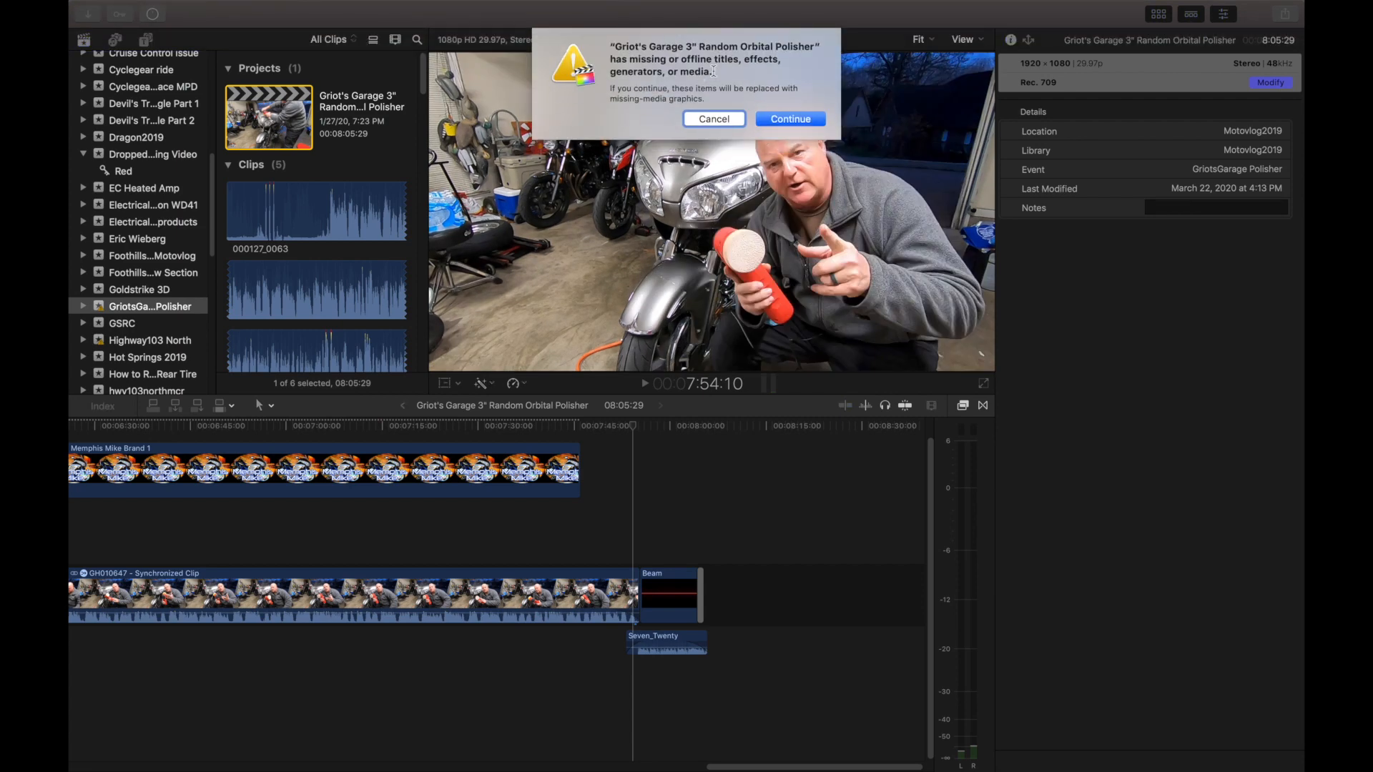
click(784, 120)
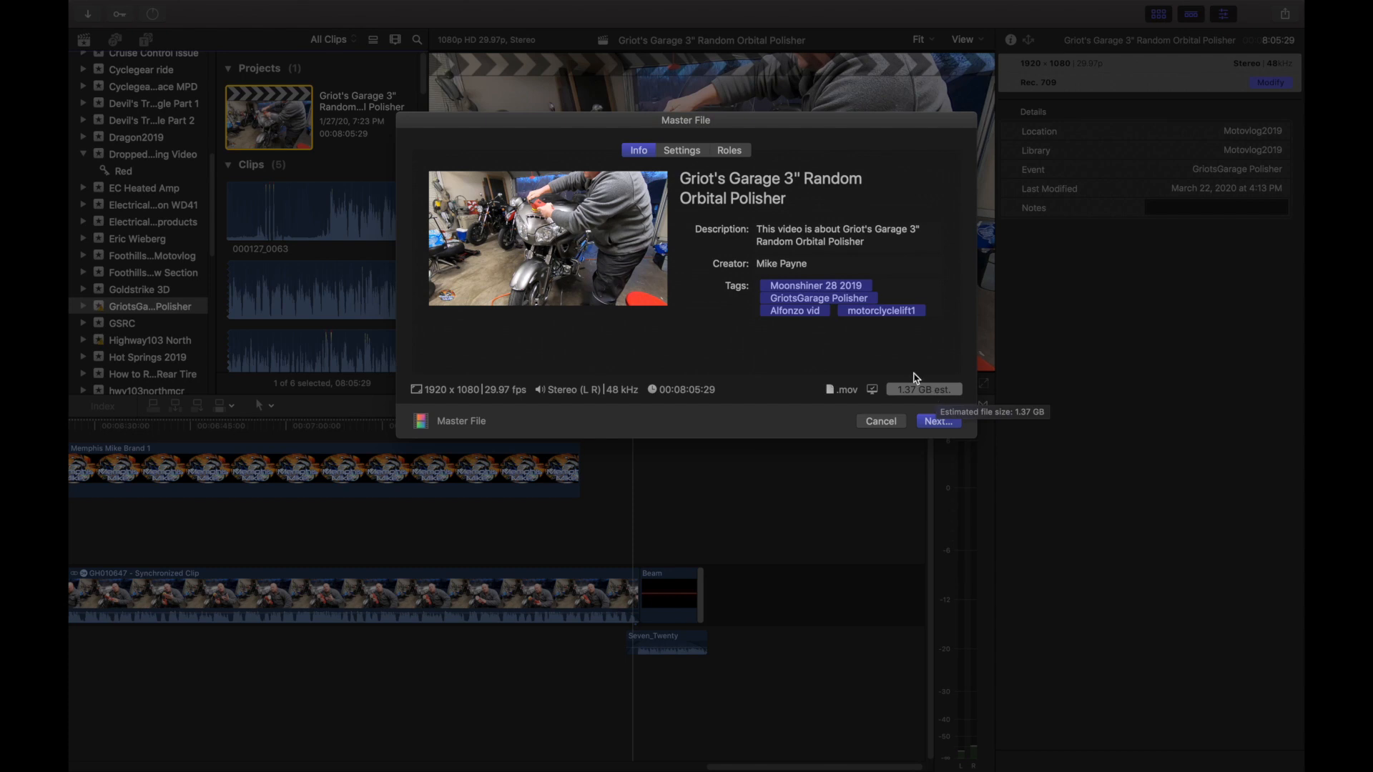
click(938, 422)
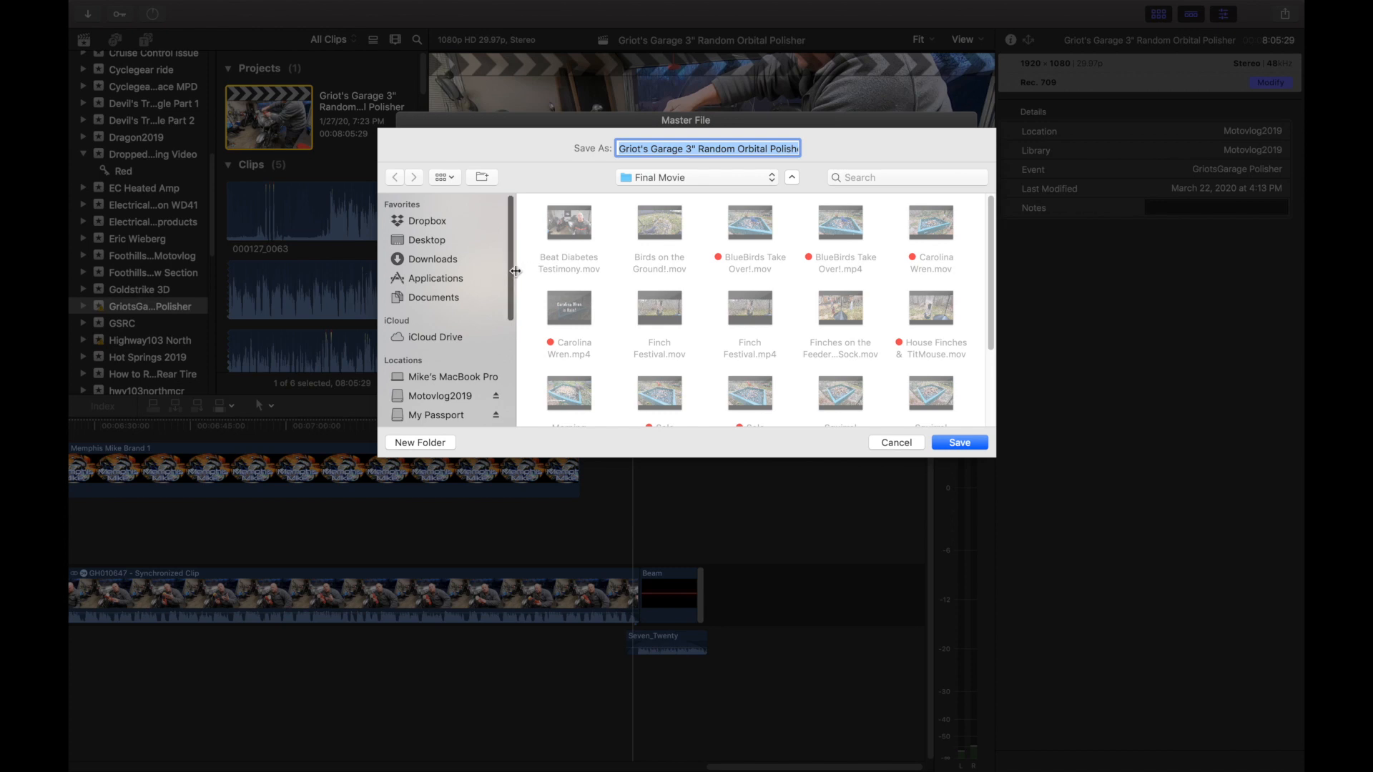
Browse to the GriotsGarge 3" Polisher folder on the Motovlog2019 drive as the save location, and cancel the master file export.
scroll(501, 271, down, 5)
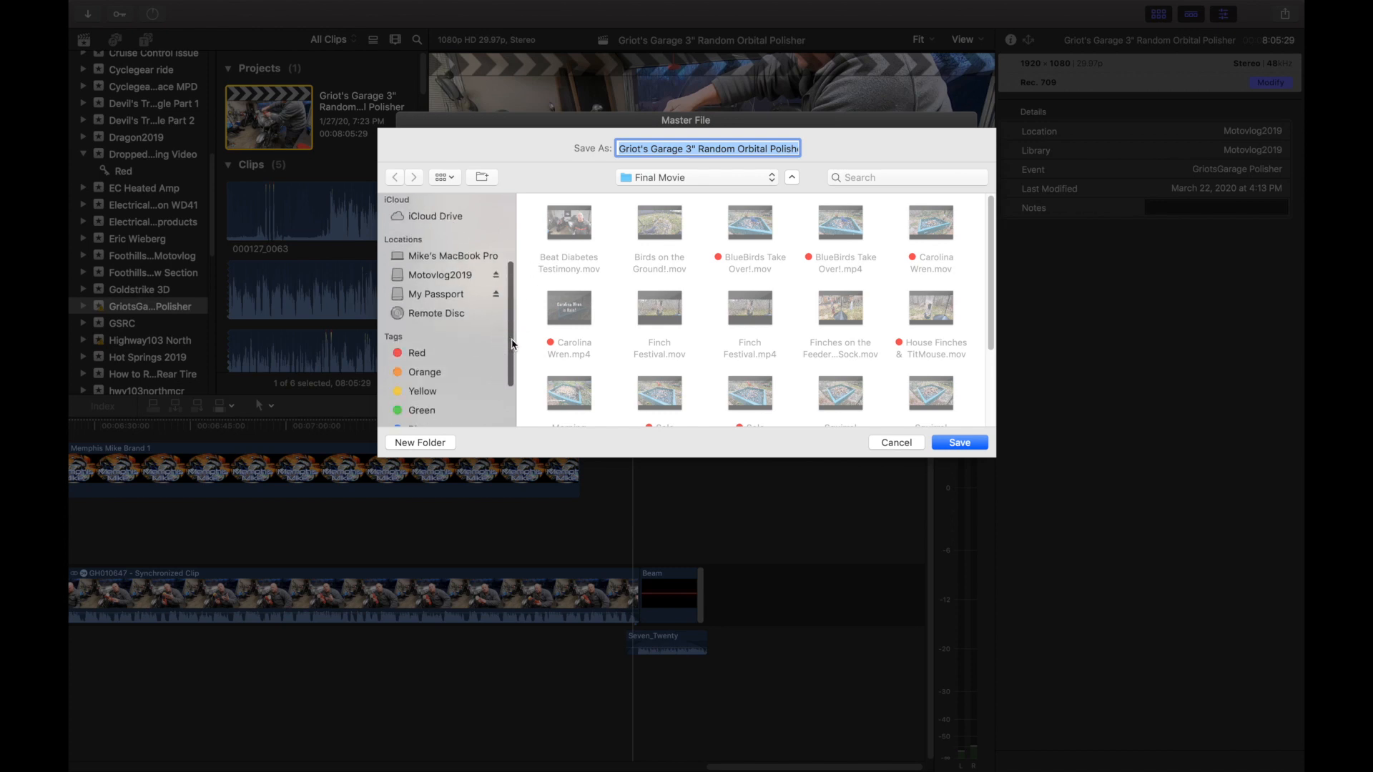
click(450, 277)
scroll(690, 286, down, 6)
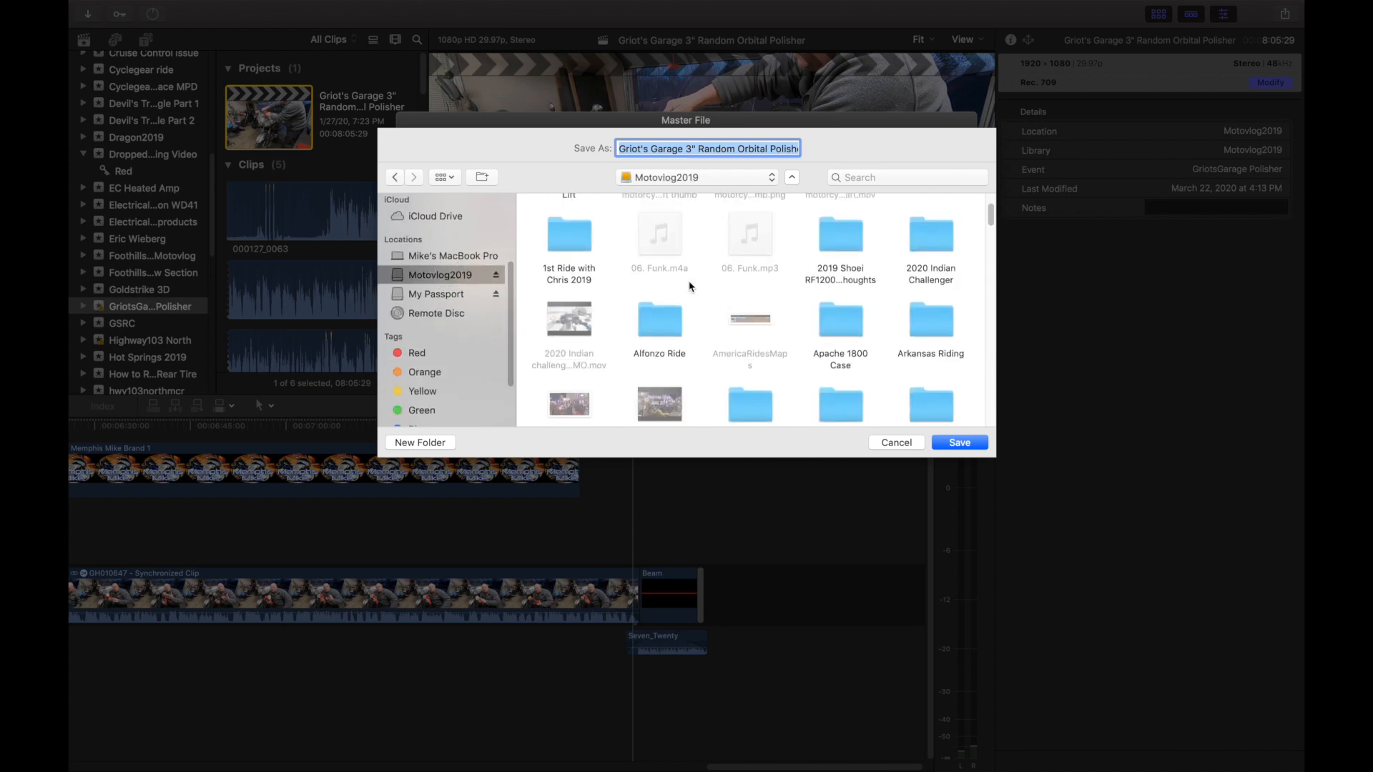
scroll(690, 286, down, 5)
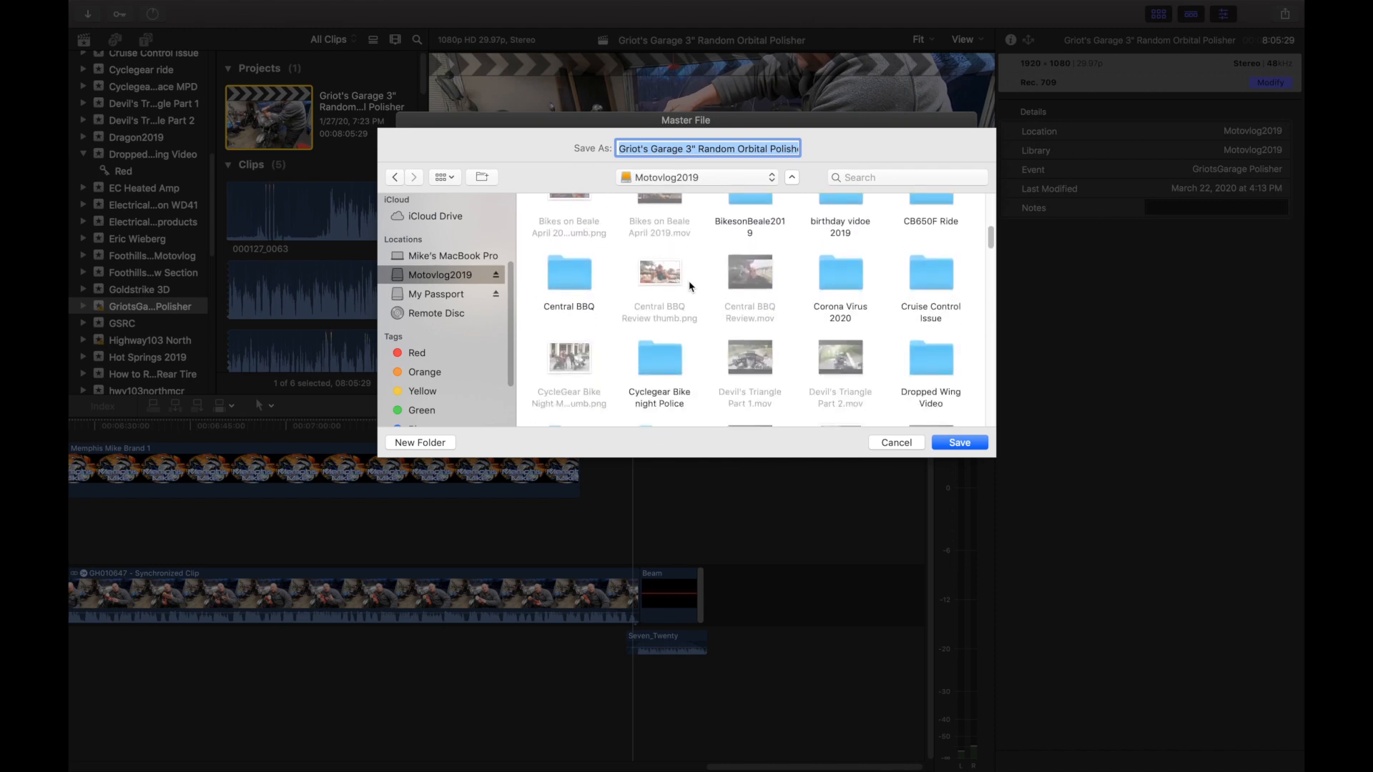
scroll(690, 286, down, 6)
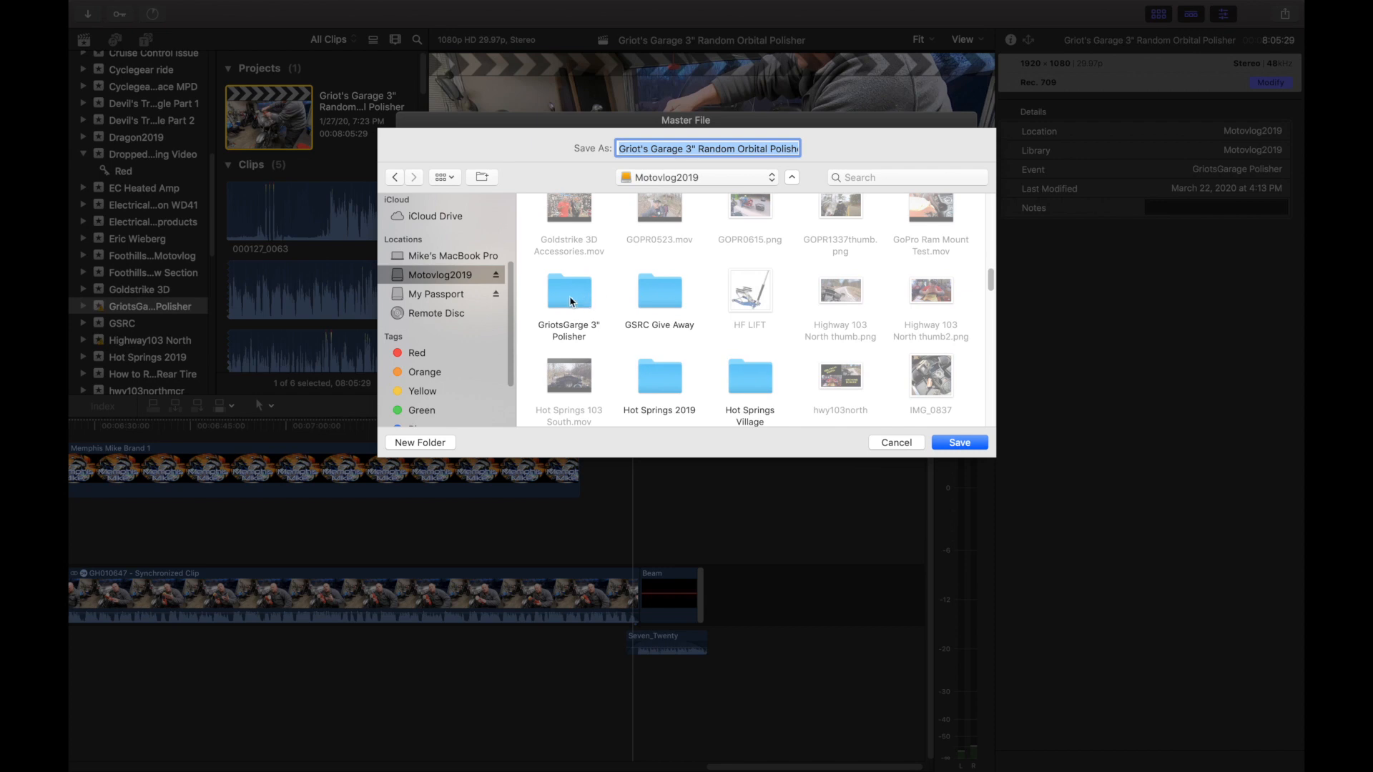
double_click(570, 301)
click(873, 245)
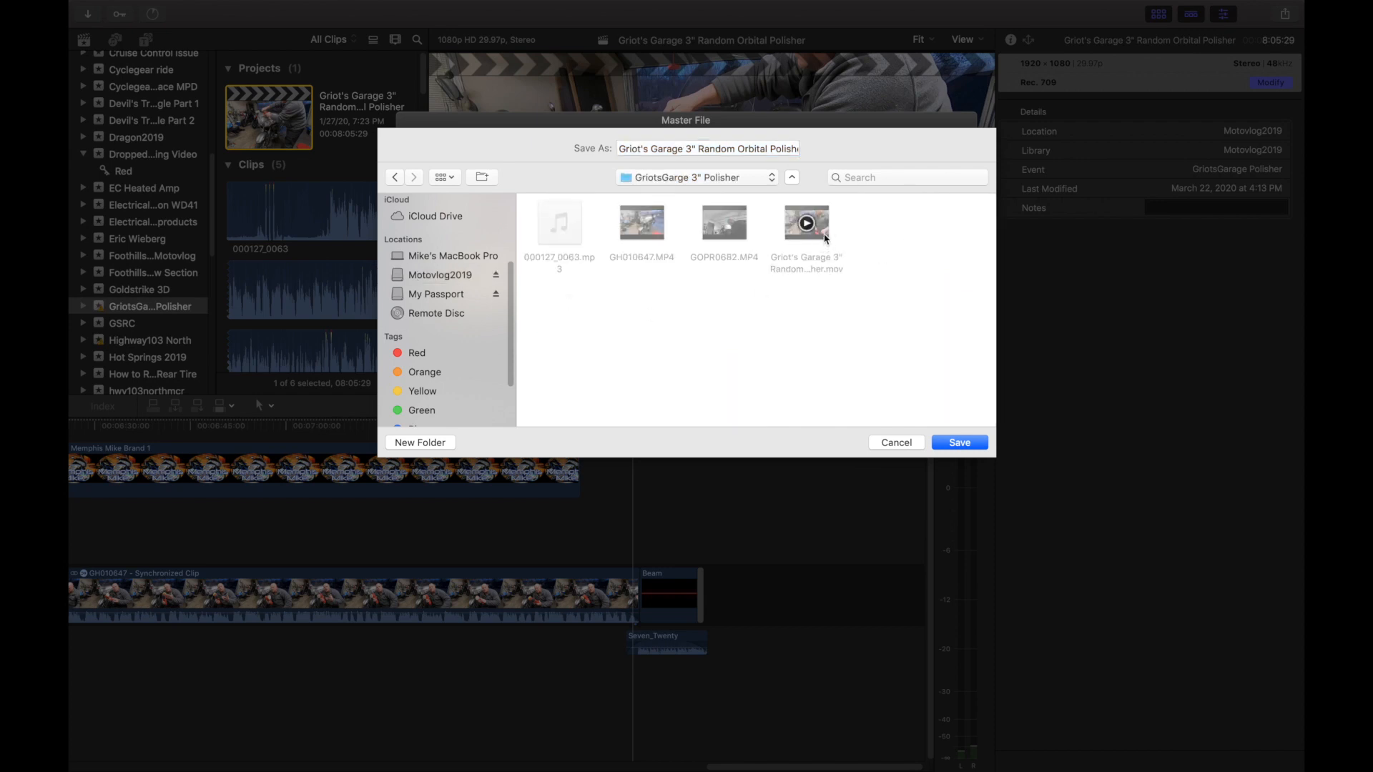
click(898, 443)
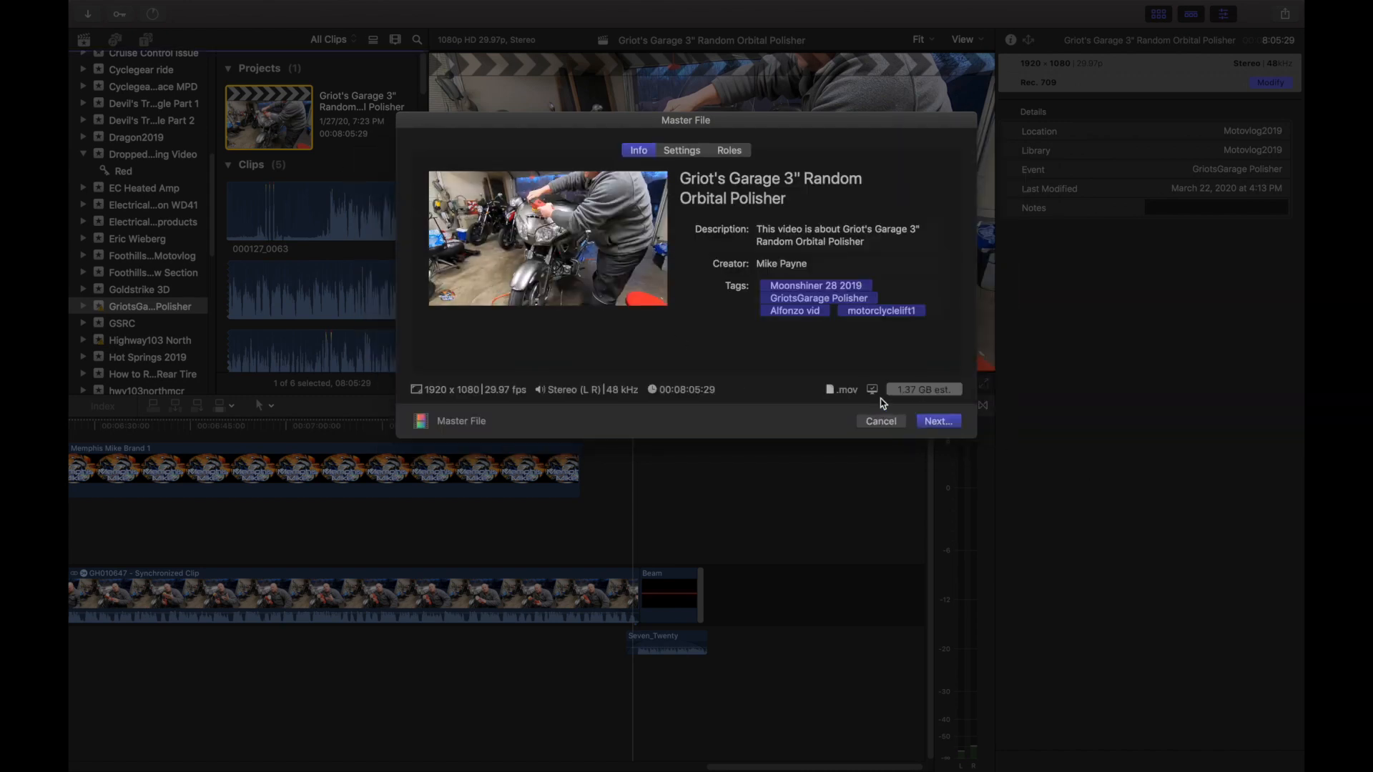
click(881, 421)
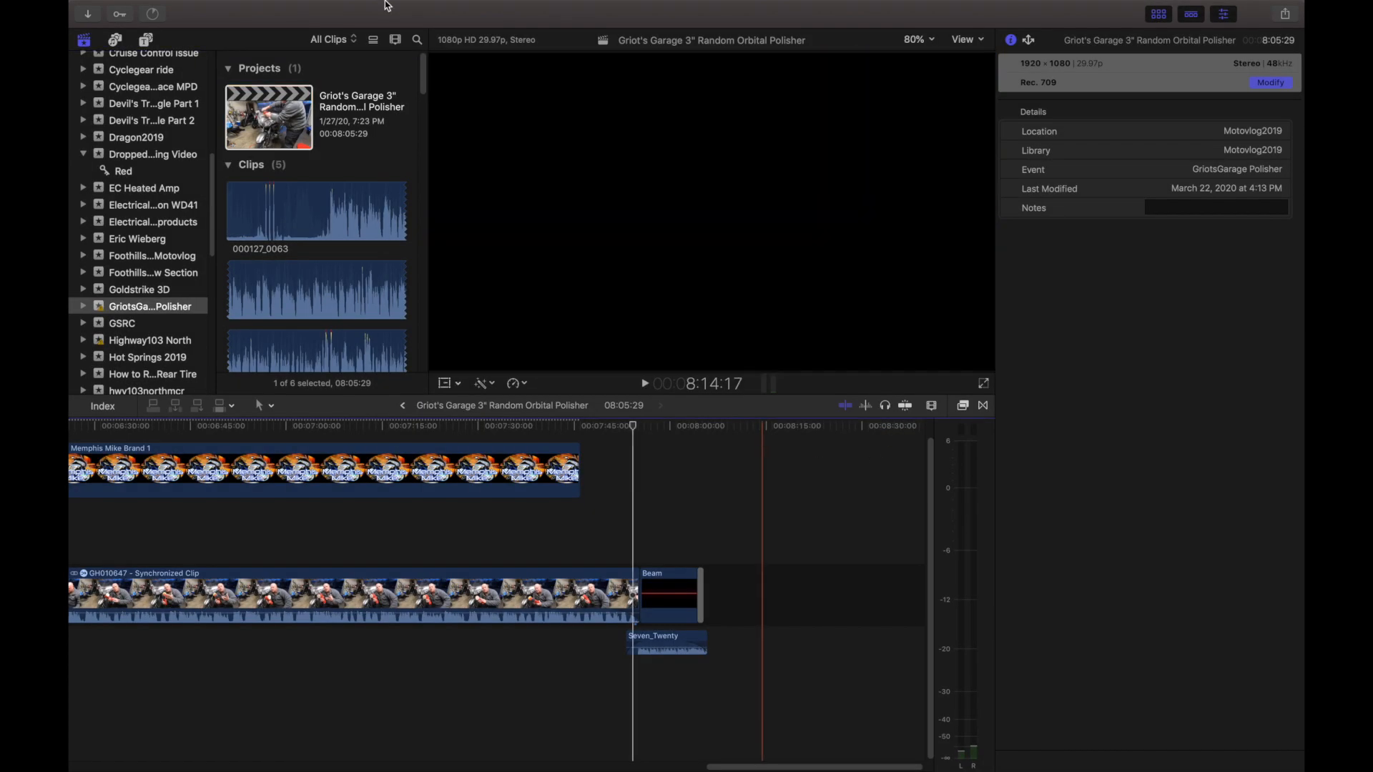
Look through the event's clips in the browser once more and quit Final Cut Pro.
mouse_move(350, 9)
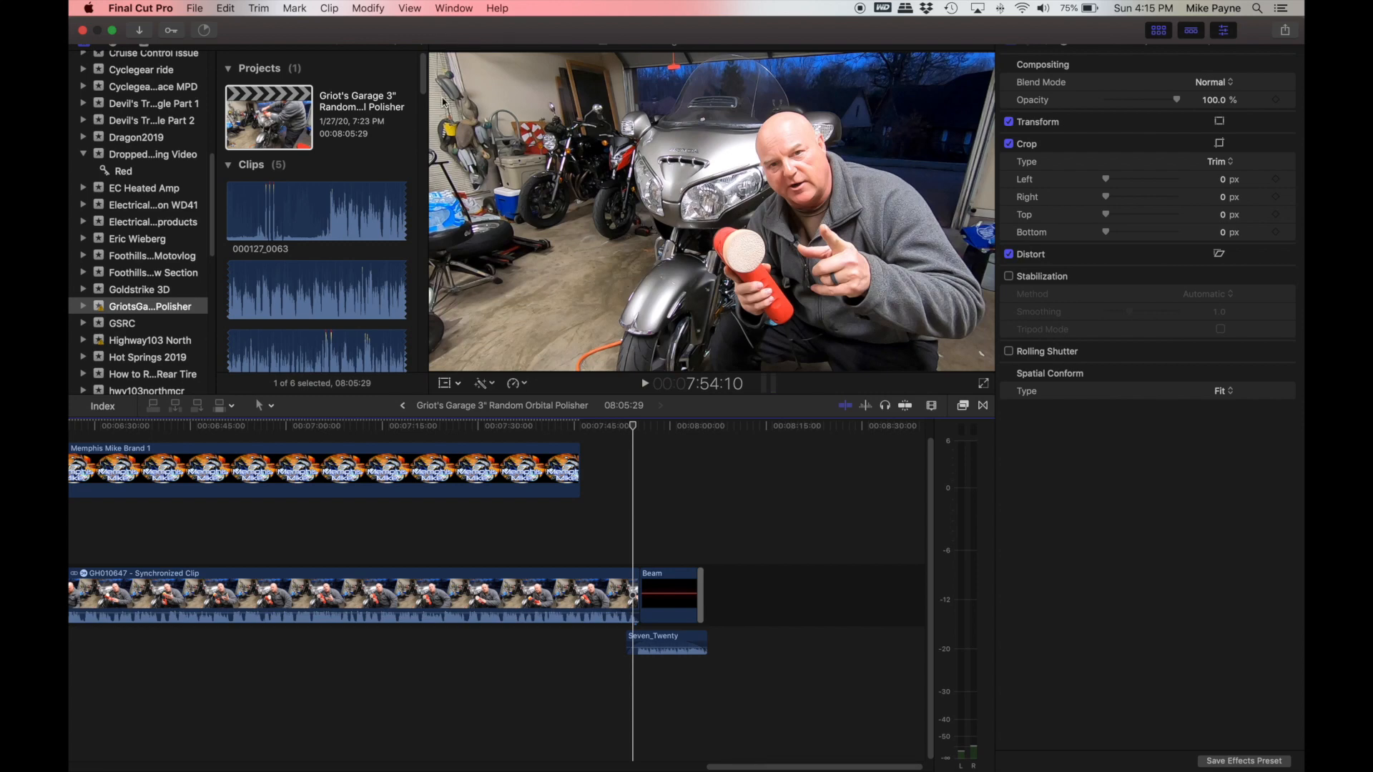
scroll(428, 143, down, 10)
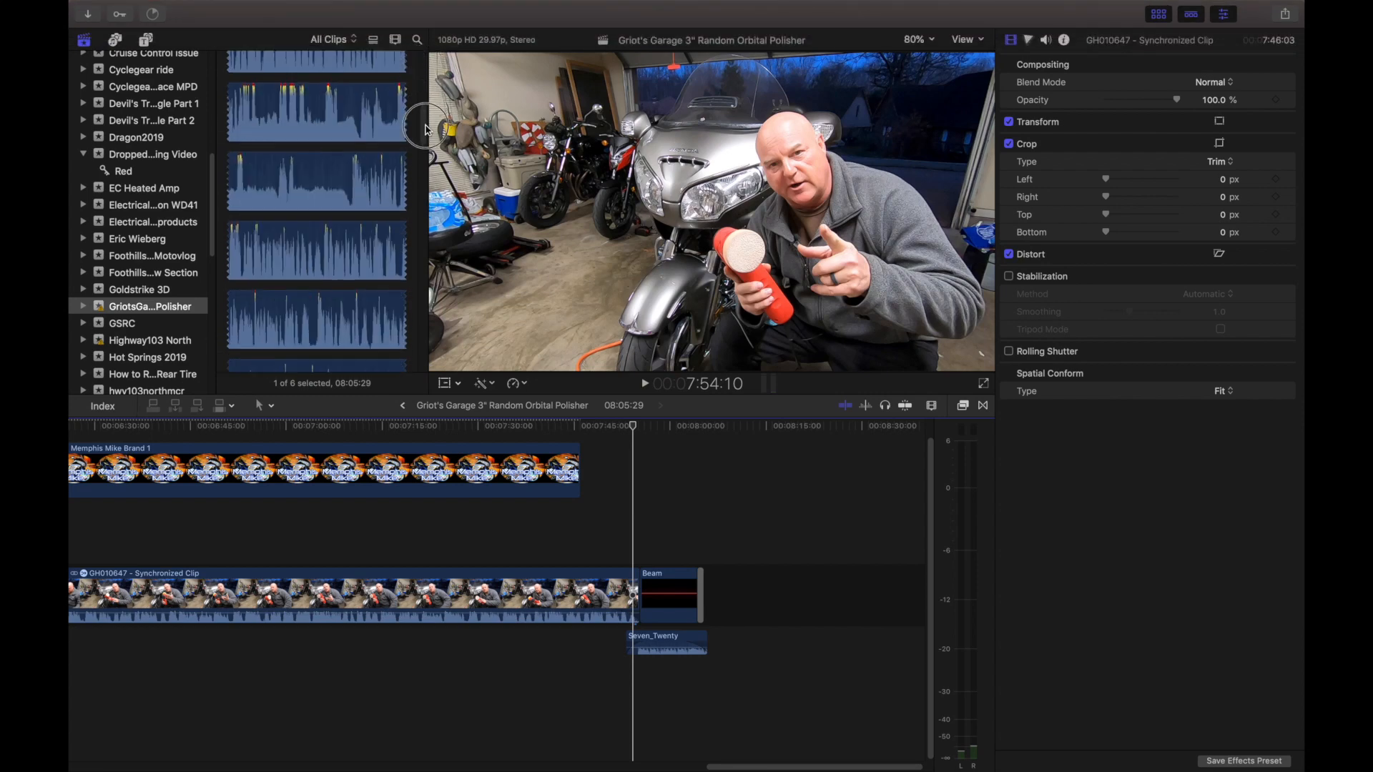
scroll(428, 173, up, 10)
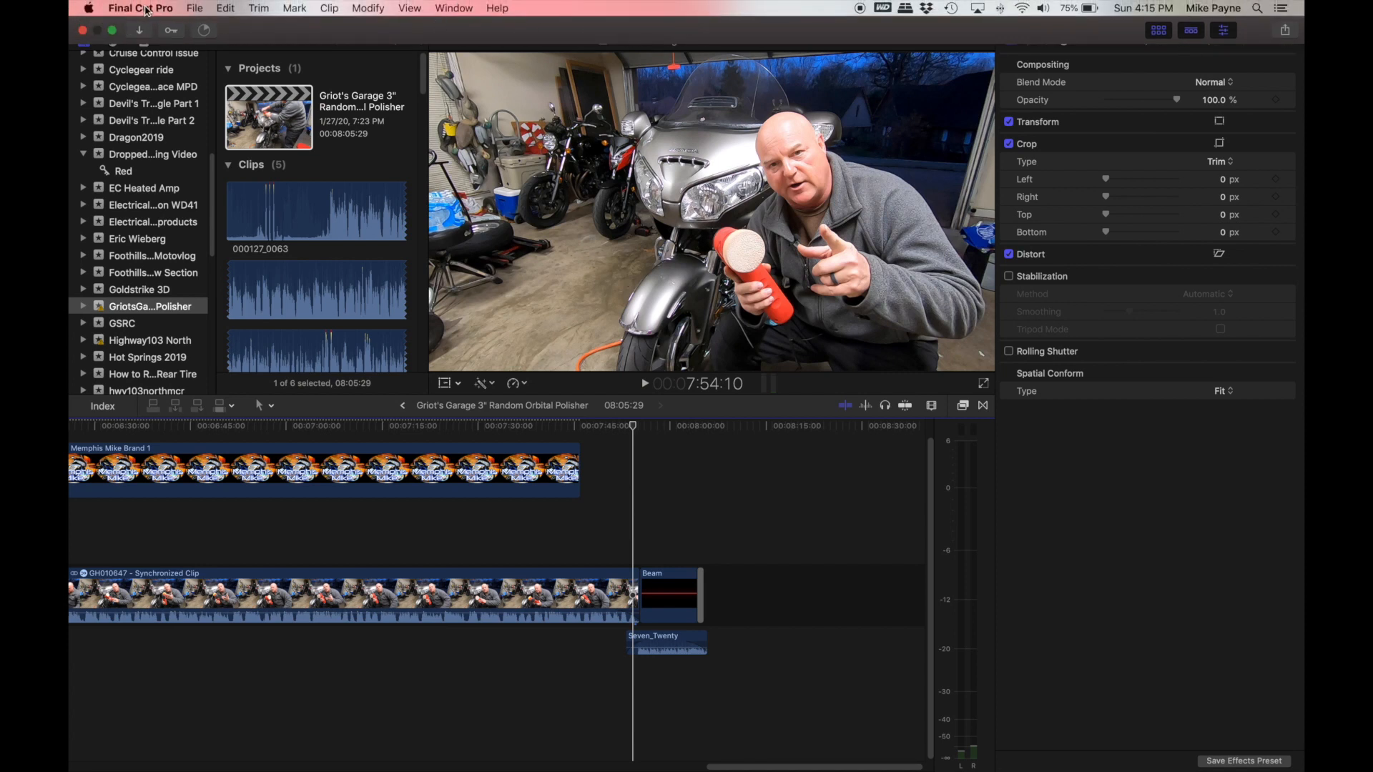
click(146, 10)
click(213, 206)
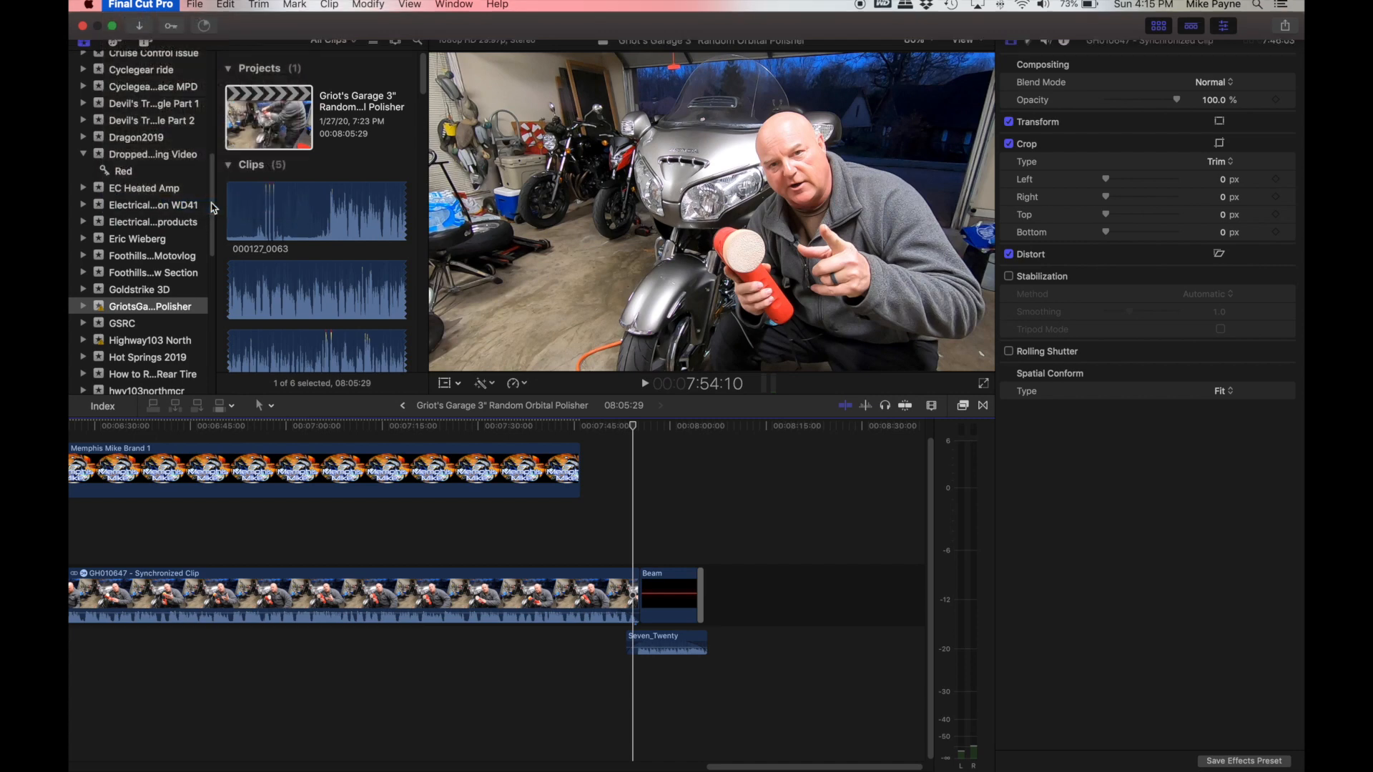